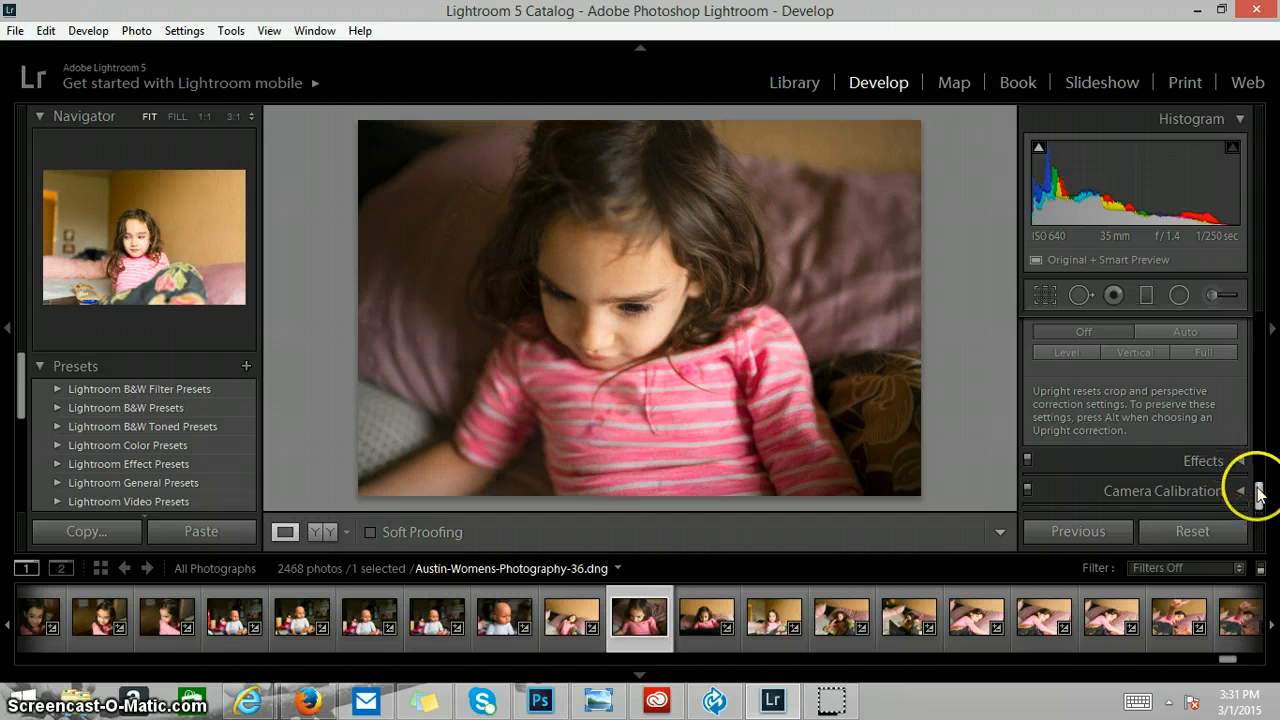
{"action": "left_click_drag", "start_coordinate": [1259, 500], "coordinate": [1259, 465]}
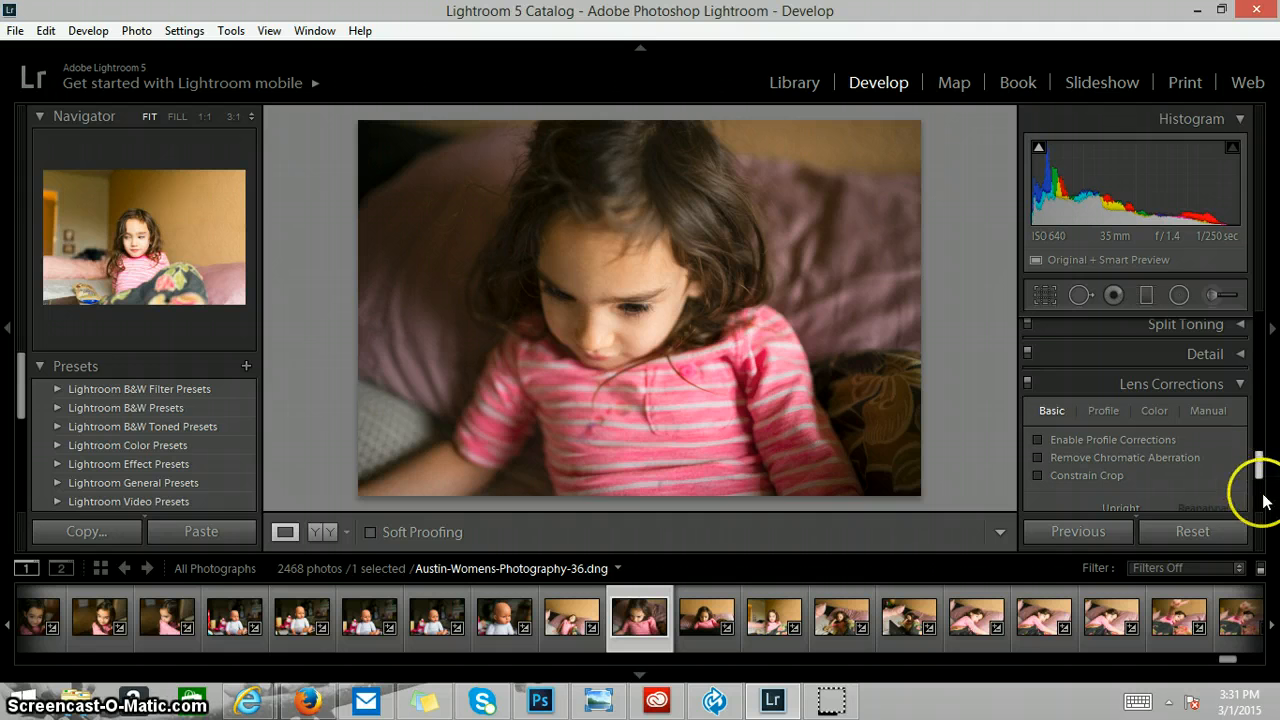
{"action": "left_click_drag", "start_coordinate": [1260, 470], "coordinate": [1260, 334]}
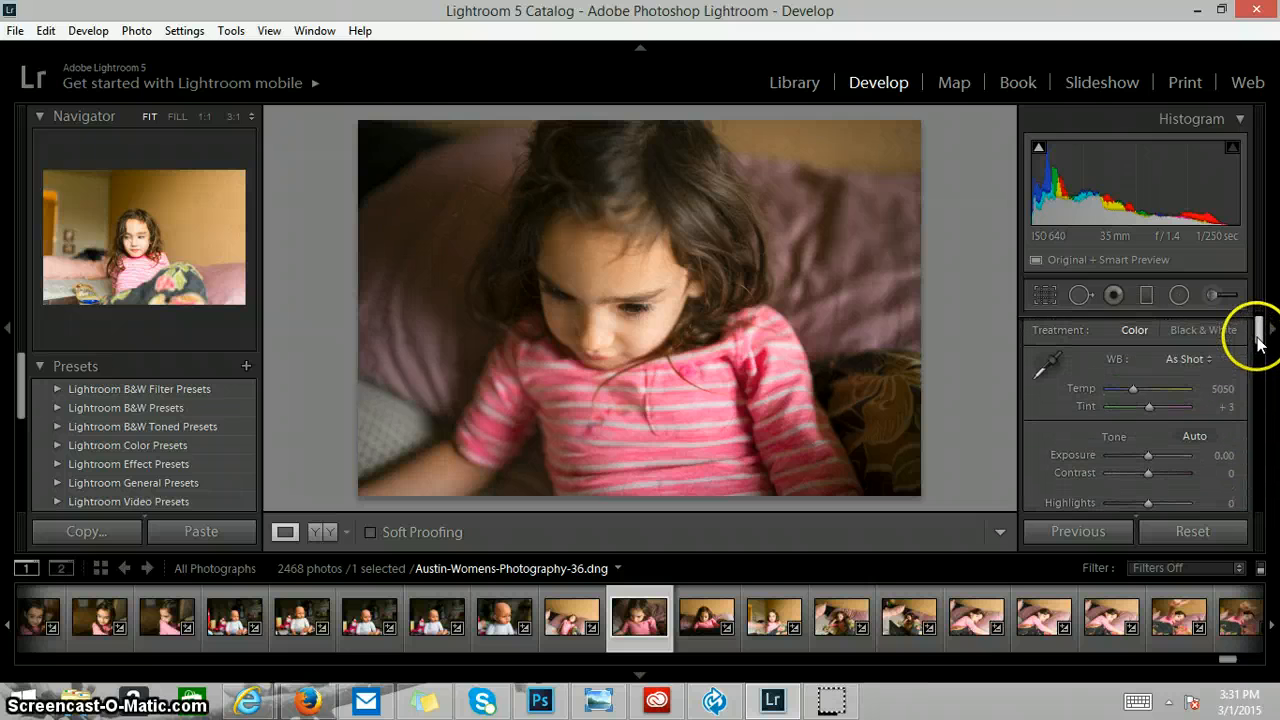
{"action": "left_click_drag", "start_coordinate": [22, 405], "coordinate": [13, 445]}
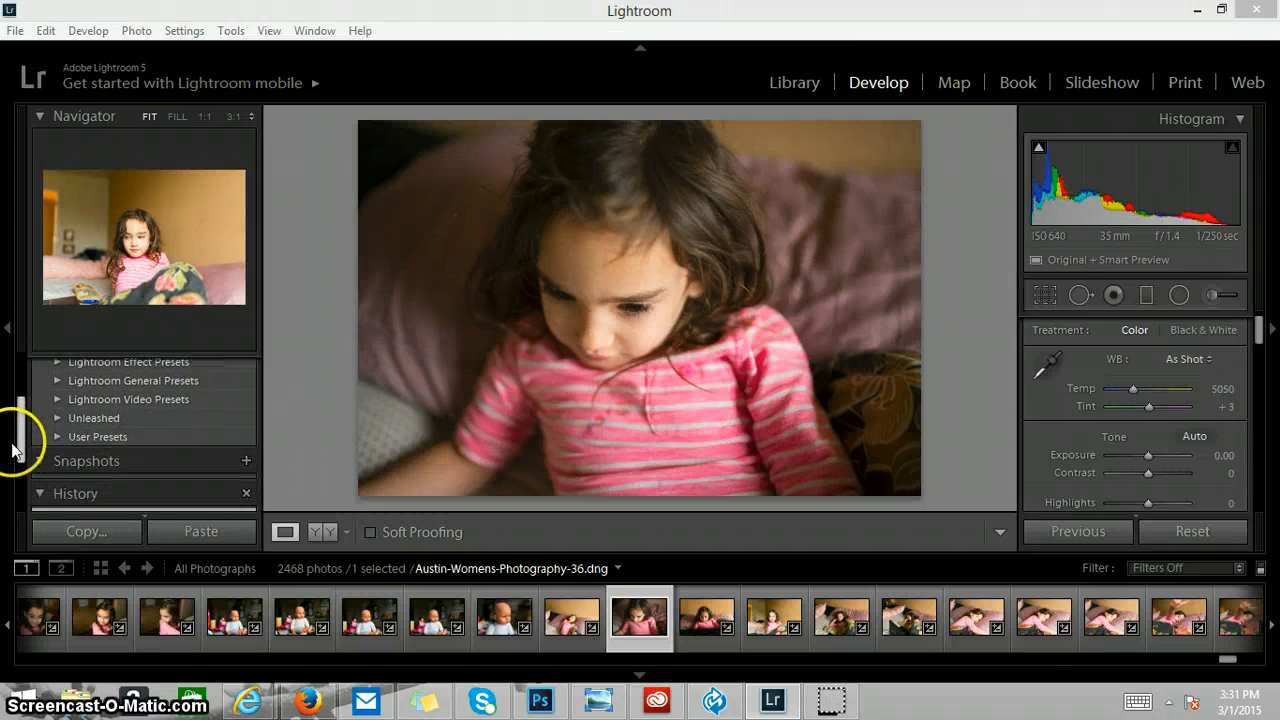
{"action": "left_click", "coordinate": [90, 437]}
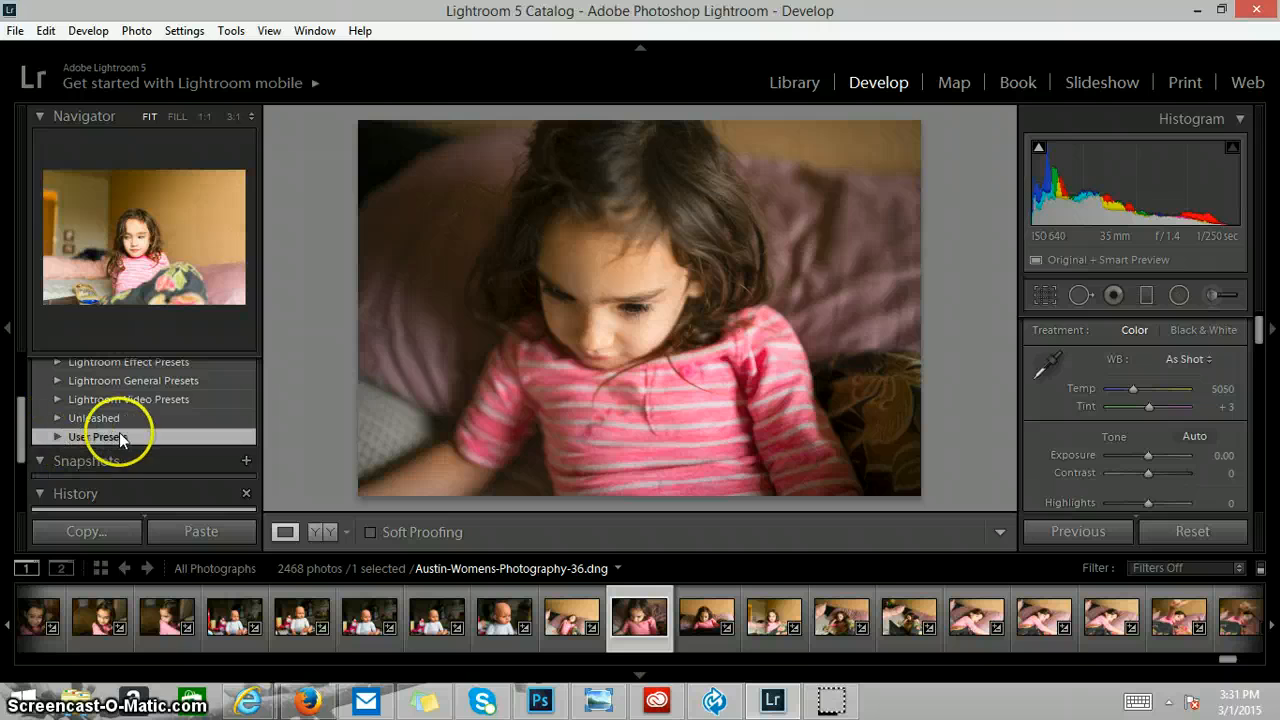
{"action": "left_click_drag", "start_coordinate": [20, 418], "coordinate": [20, 366]}
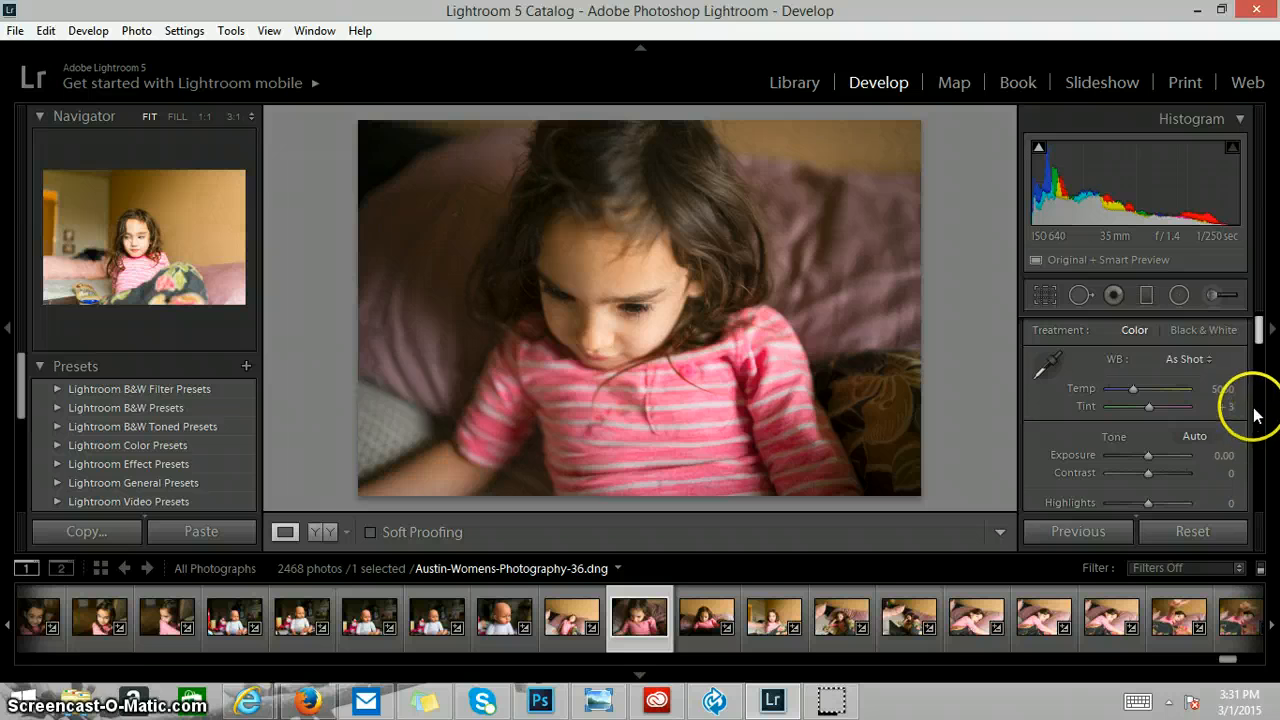
- Set the photo's Highlights to -5 in the basic tone adjustments
{"action": "left_click", "coordinate": [1230, 479]}
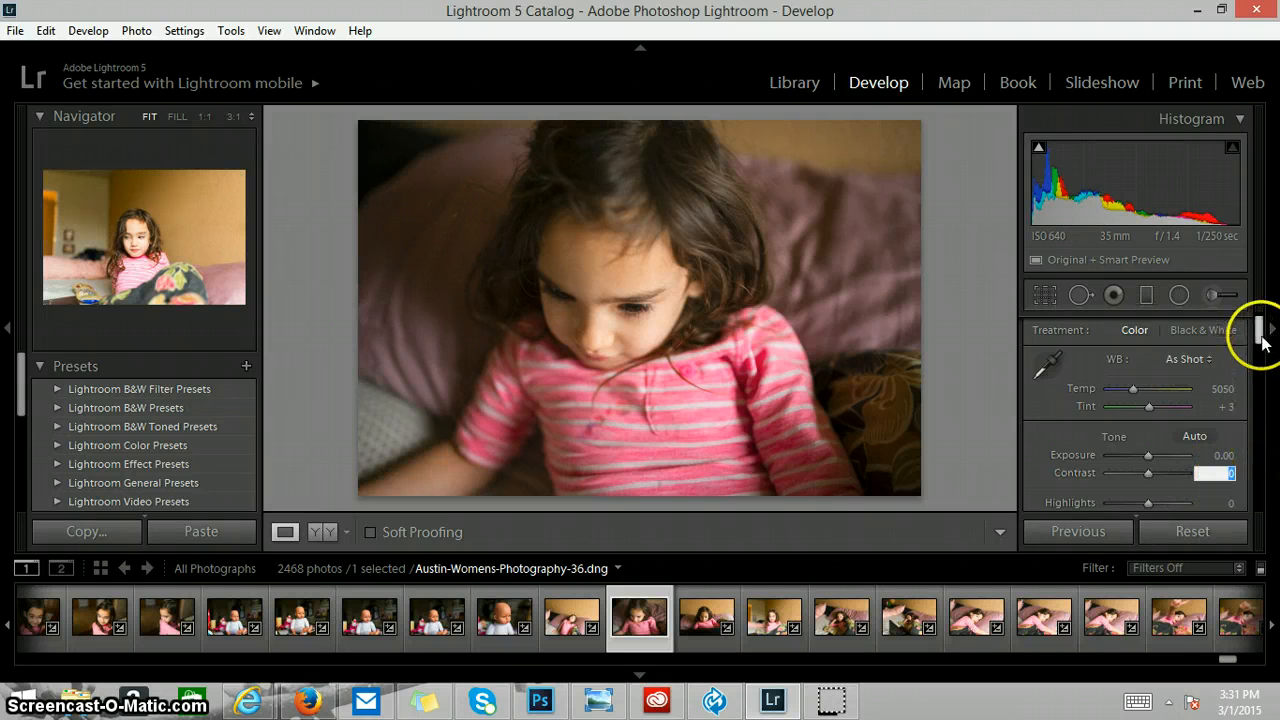
{"action": "left_click_drag", "start_coordinate": [1258, 332], "coordinate": [1259, 350]}
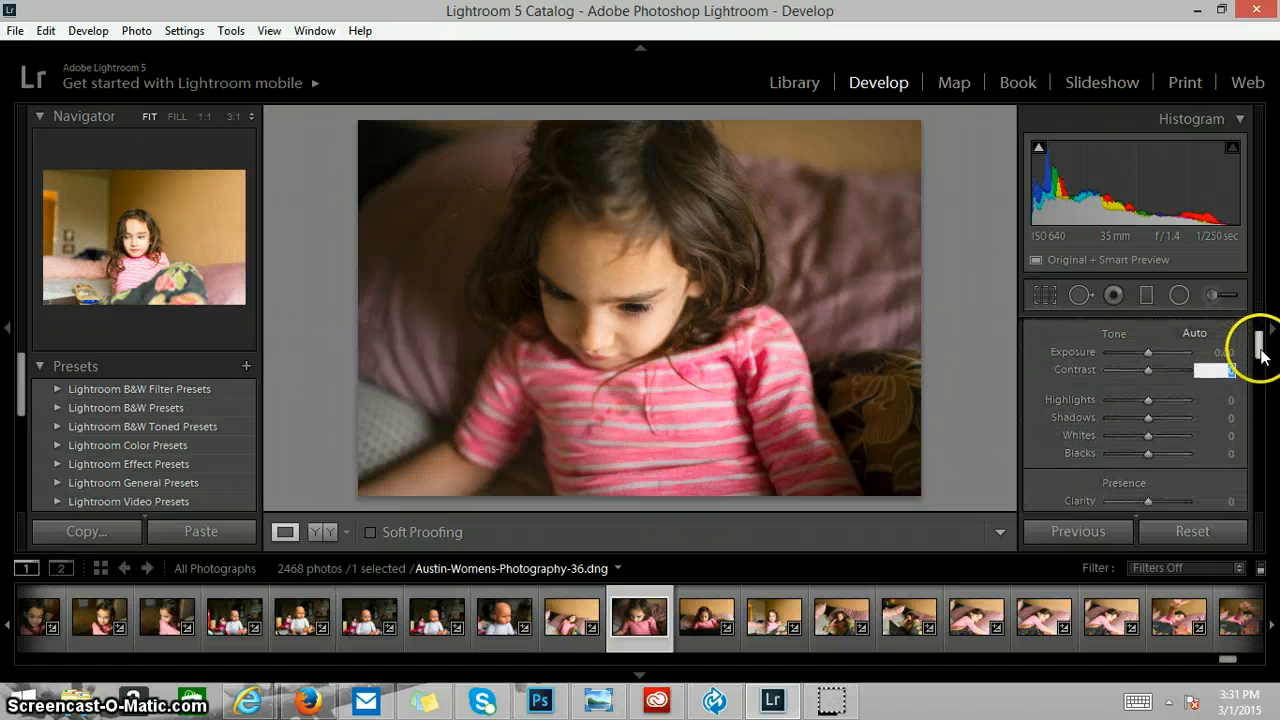
{"action": "left_click", "coordinate": [1220, 399]}
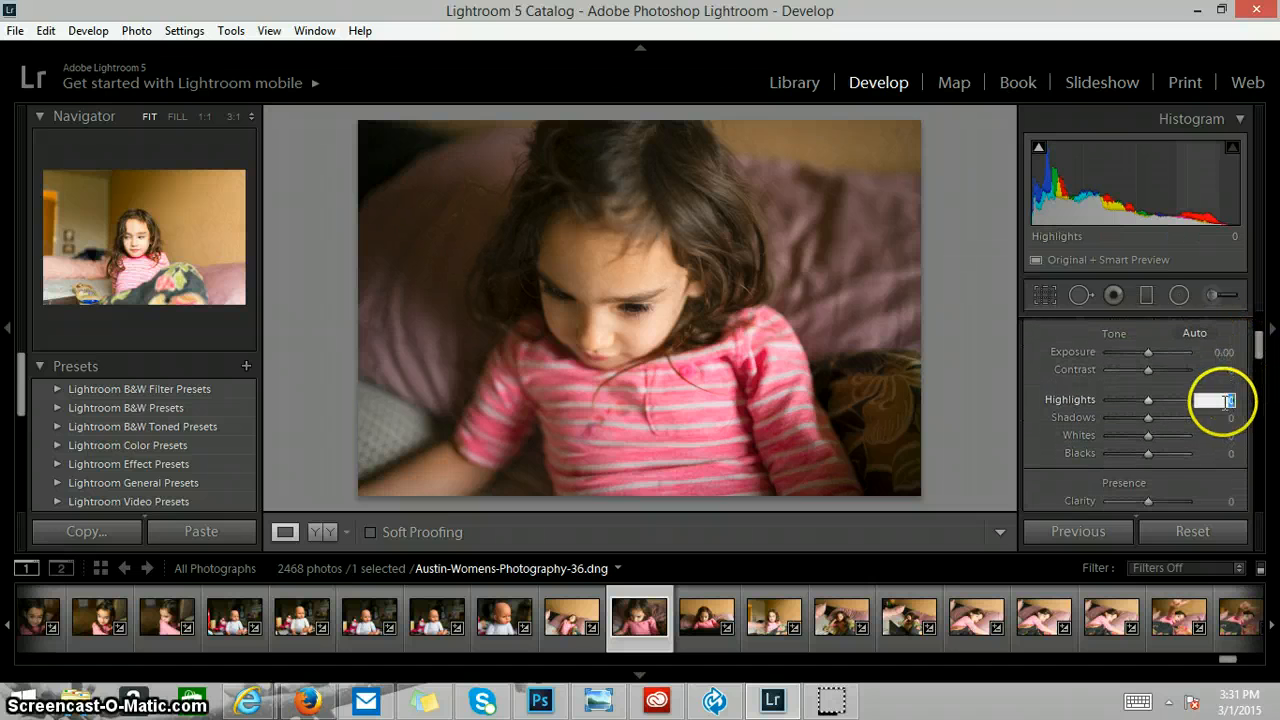
{"action": "key", "text": "Tab"}
{"action": "left_click", "coordinate": [1222, 400]}
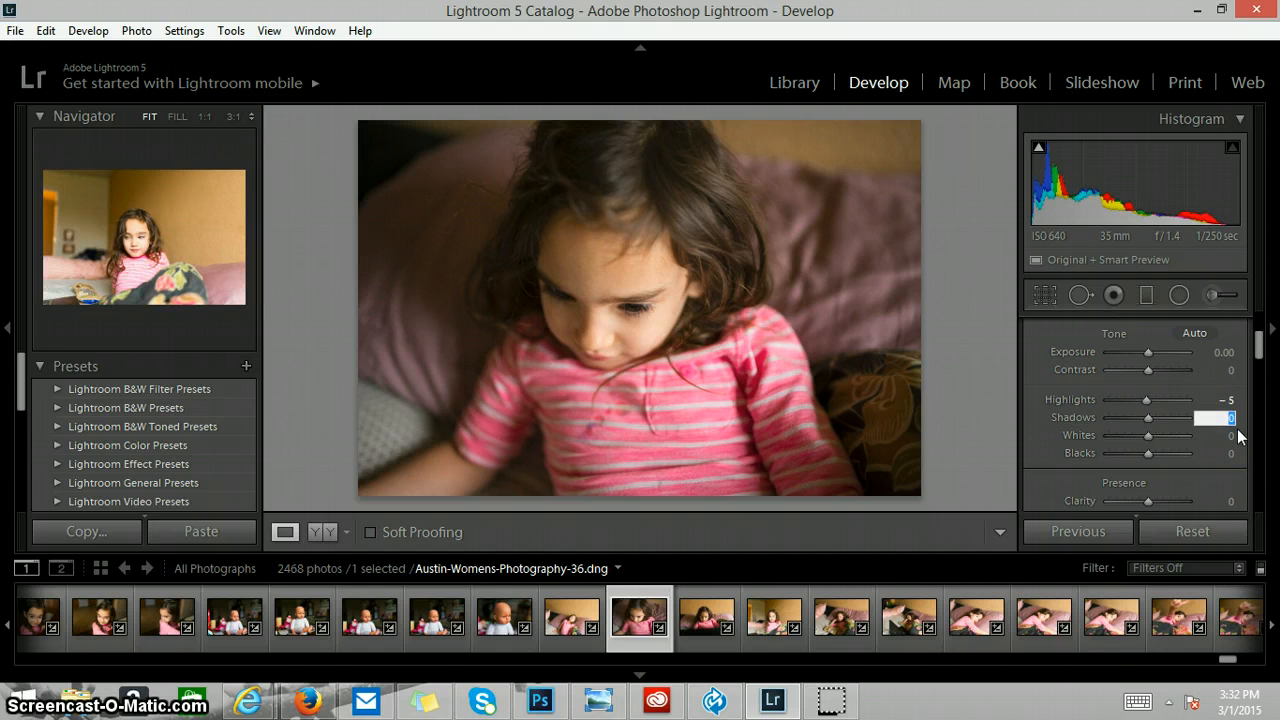
- Set the photo's Shadows to +5 in the basic tone adjustments
{"action": "left_click", "coordinate": [1148, 419]}
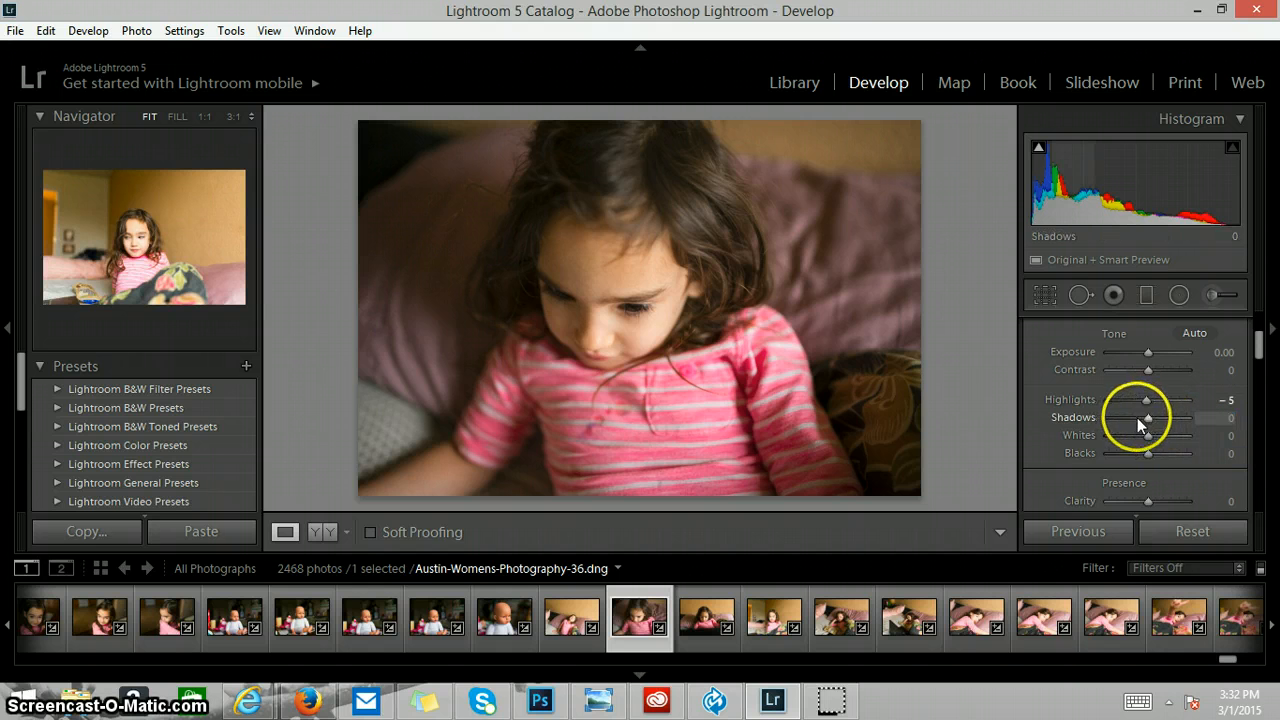
{"action": "mouse_move", "coordinate": [1151, 419]}
{"action": "left_mouse_down"}
{"action": "mouse_move", "coordinate": [1138, 417]}
{"action": "mouse_move", "coordinate": [1152, 416]}
{"action": "left_mouse_up"}
{"action": "left_click", "coordinate": [1224, 420]}
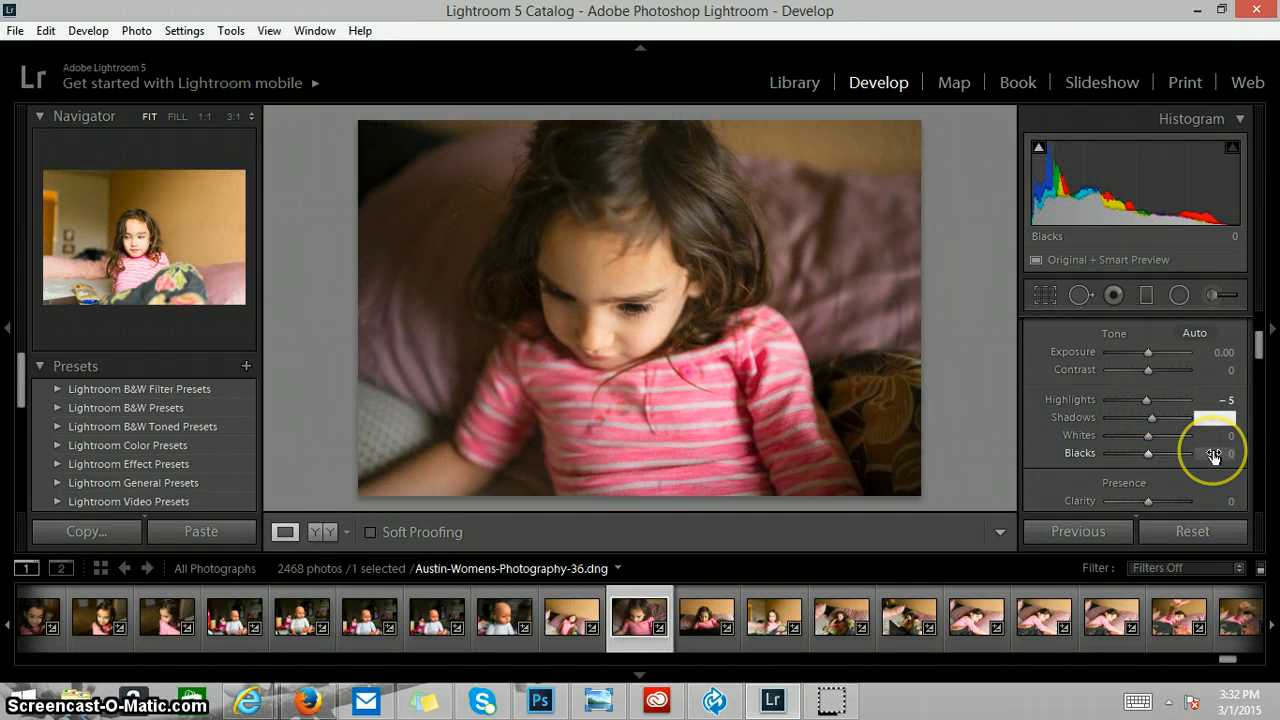
{"action": "key", "text": "Down"}
{"action": "key", "text": "Down"}
{"action": "key", "text": "Down"}
{"action": "key", "text": "Down"}
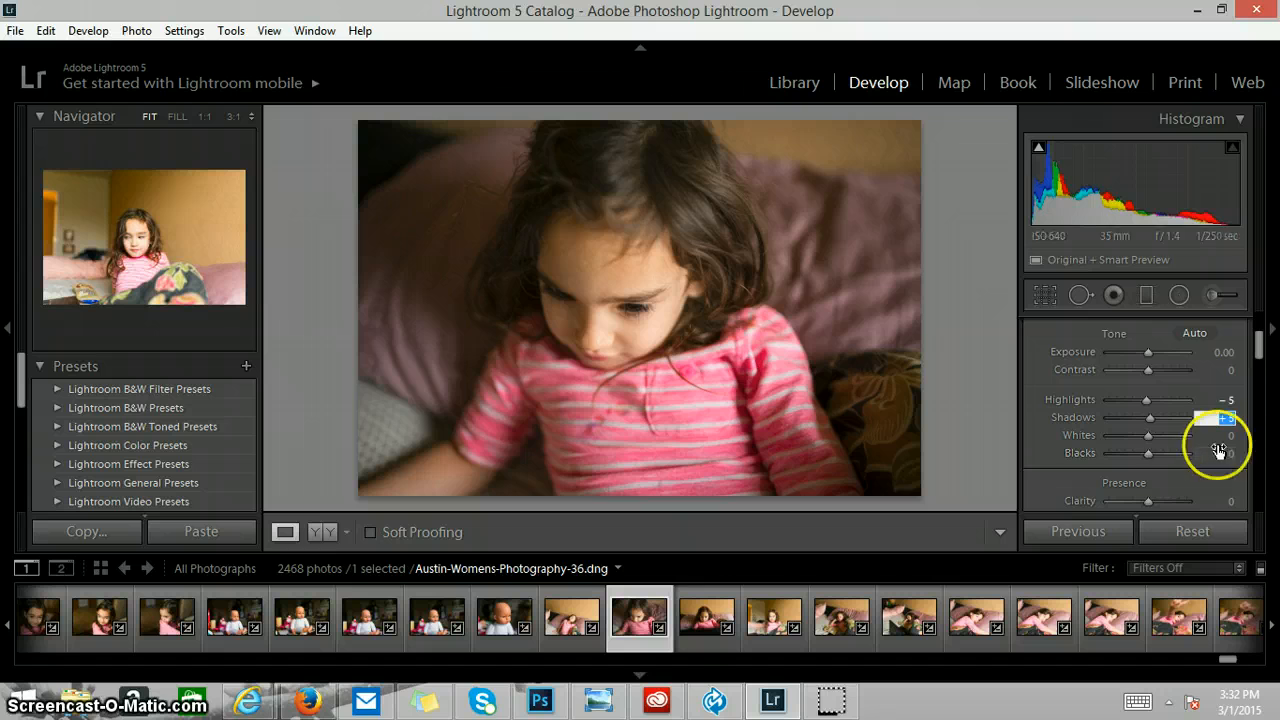
- Set Whites to +5 and Blacks to -5 in the basic tone adjustments
{"action": "left_click", "coordinate": [1220, 435]}
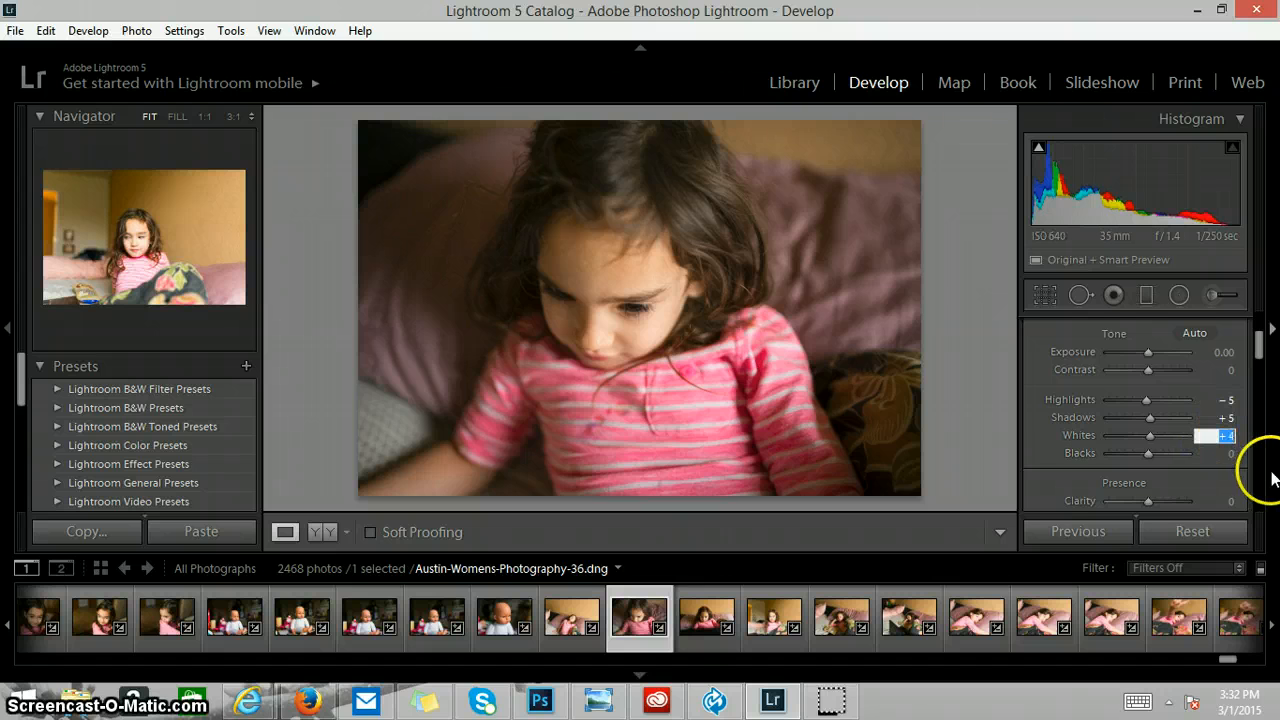
{"action": "left_click", "coordinate": [1230, 453]}
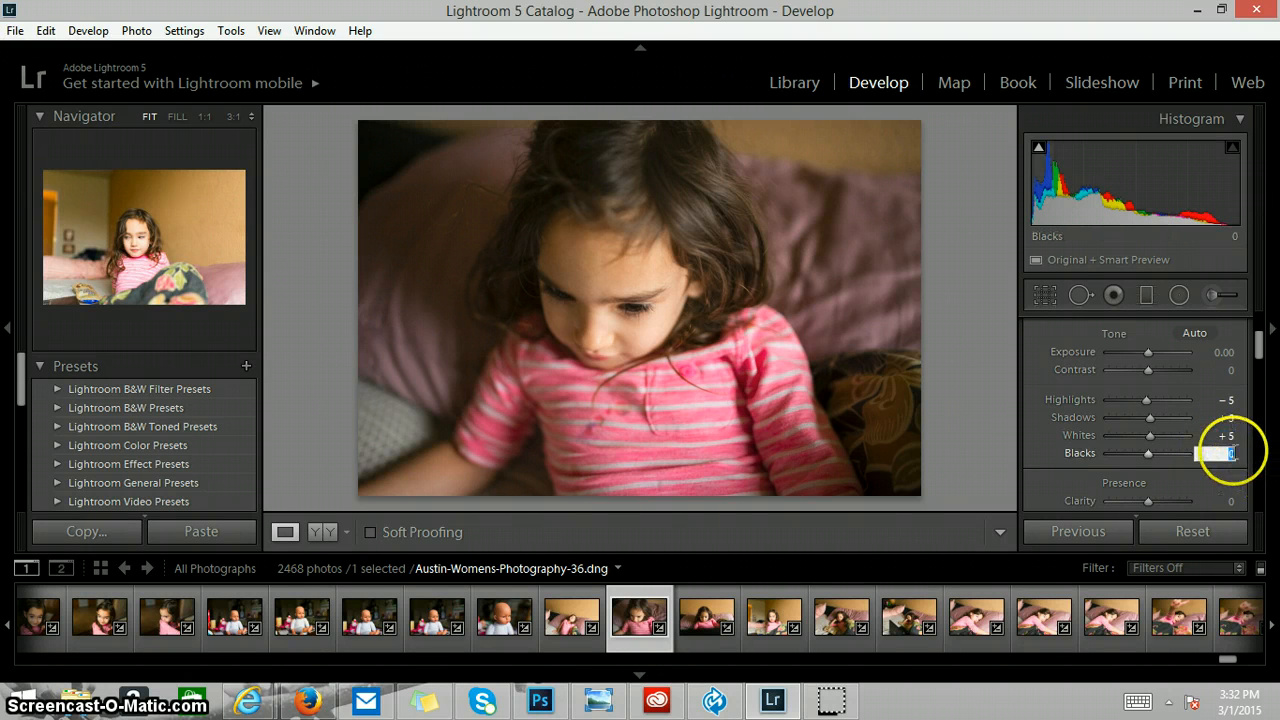
{"action": "key", "text": "Down"}
{"action": "key", "text": "Down"}
{"action": "key", "text": "Down"}
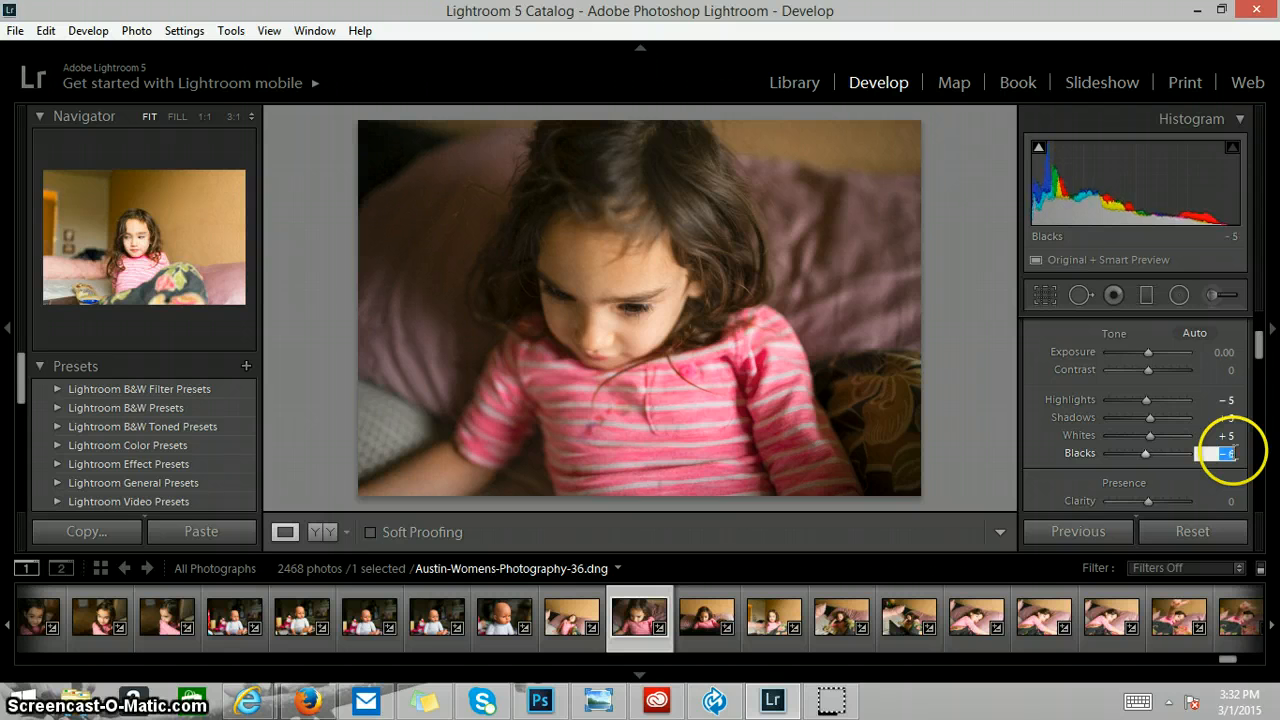
{"action": "key", "text": "Up"}
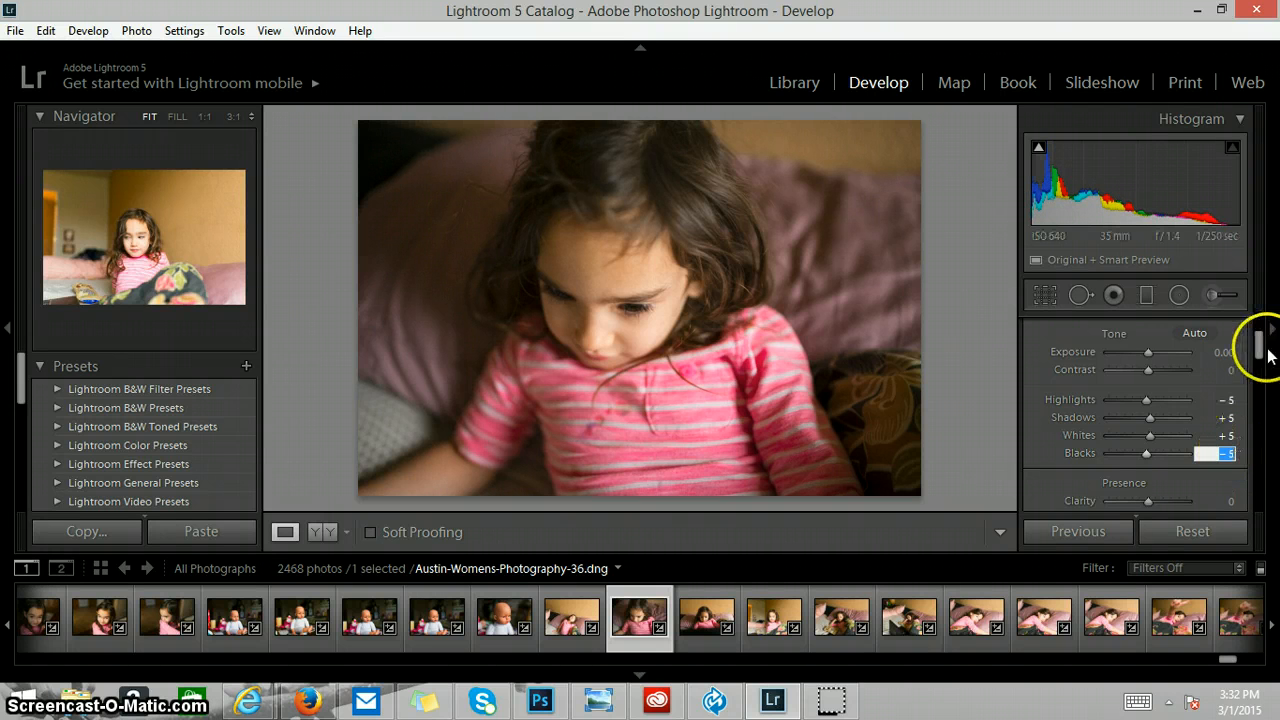
- Set Clarity to -5 and Saturation to -5 in the Presence adjustments
{"action": "left_click_drag", "start_coordinate": [1260, 345], "coordinate": [1260, 353]}
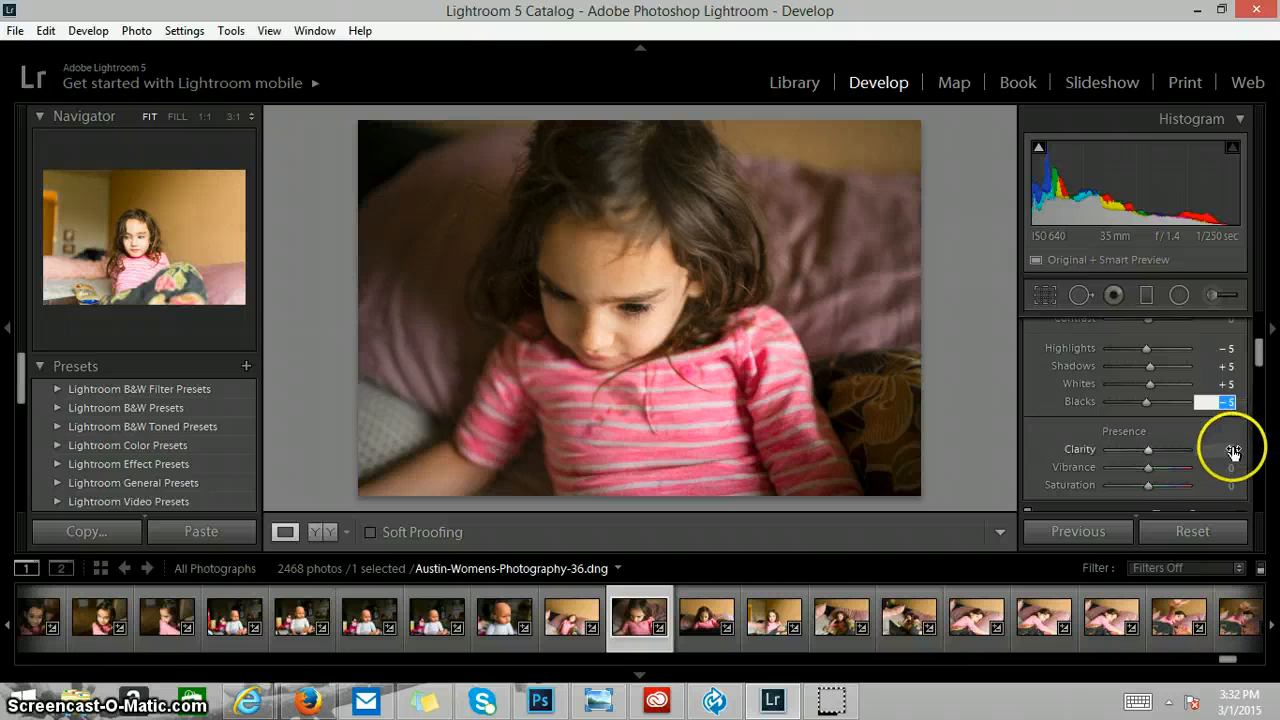
{"action": "key", "text": "Tab"}
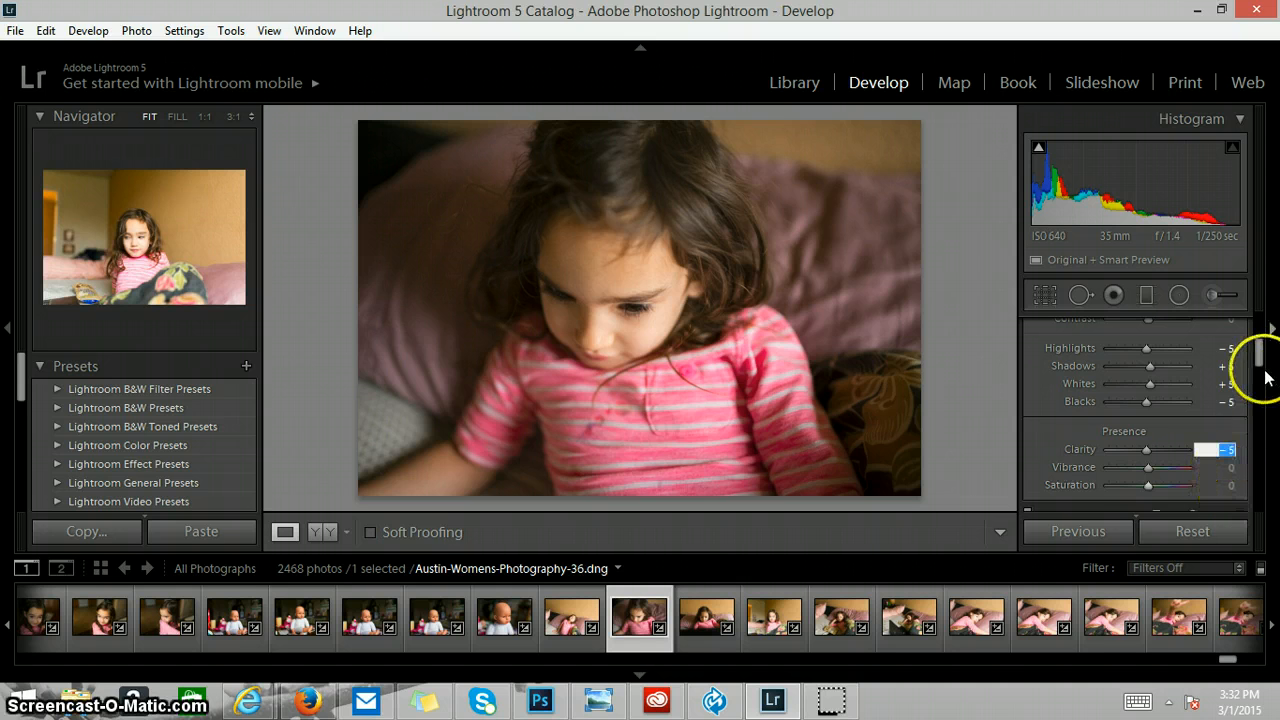
{"action": "left_click_drag", "start_coordinate": [1251, 354], "coordinate": [1257, 363]}
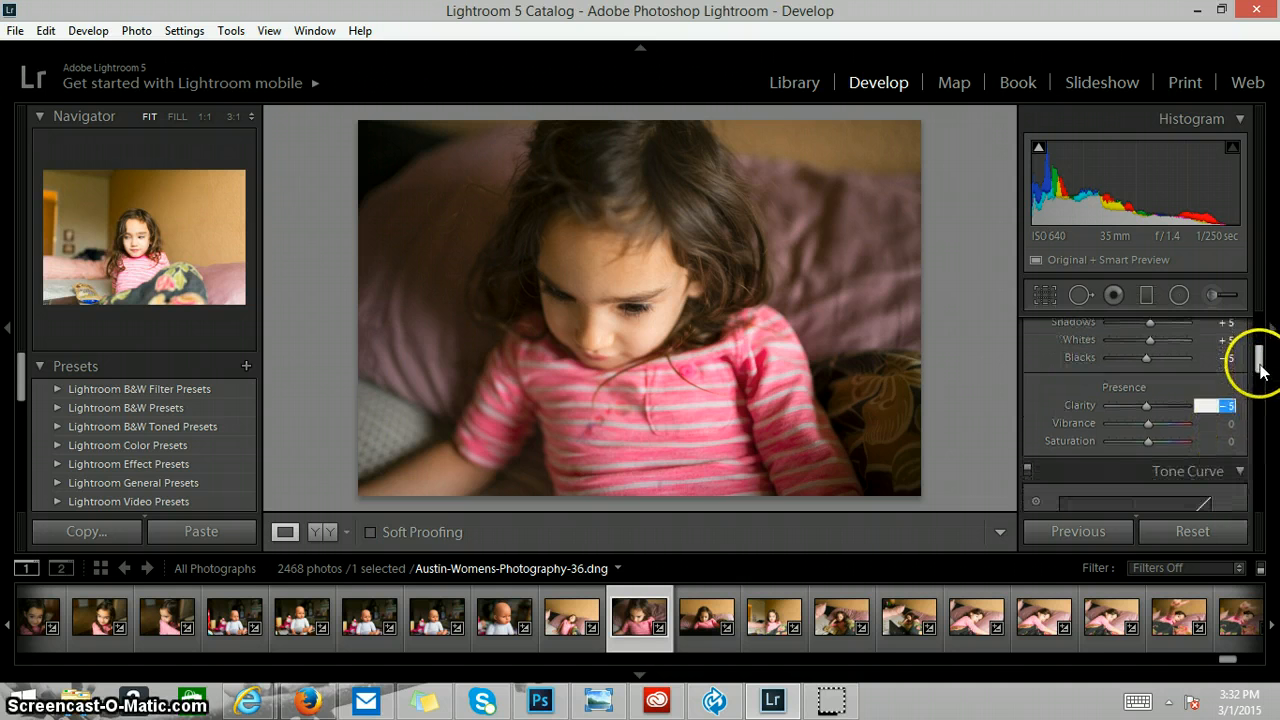
{"action": "left_click", "coordinate": [1230, 441]}
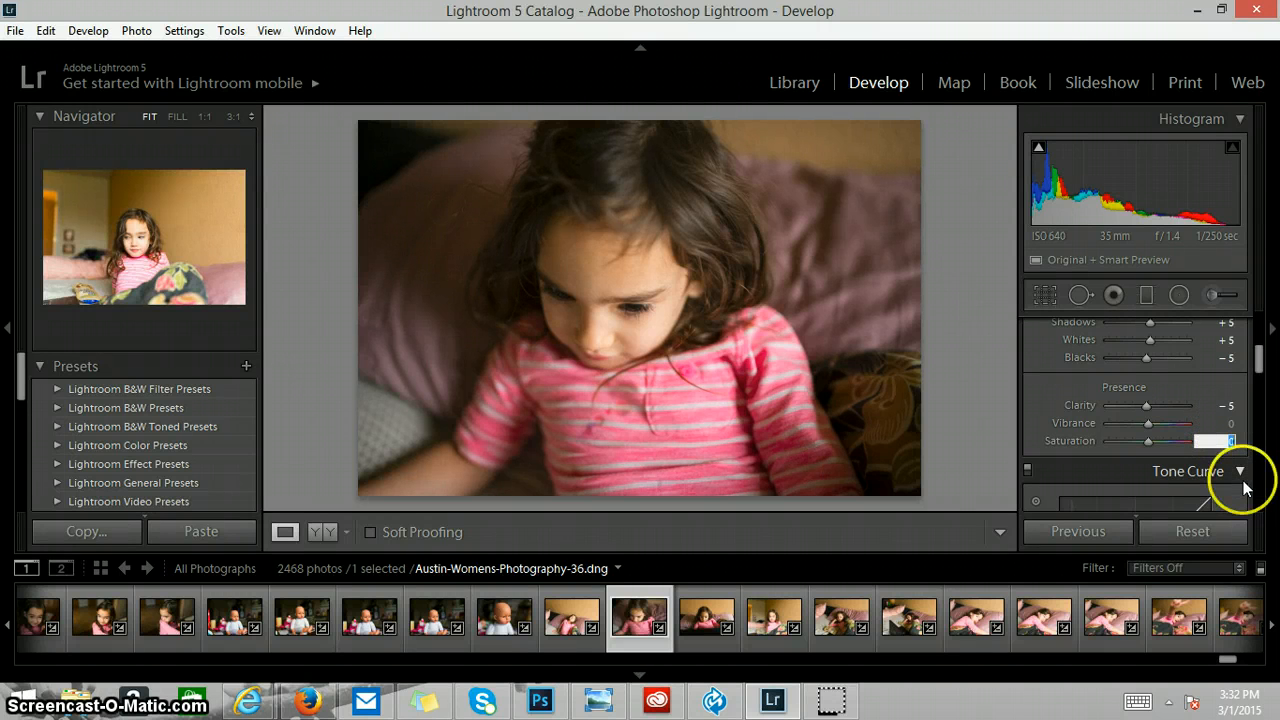
{"action": "key", "text": "Down"}
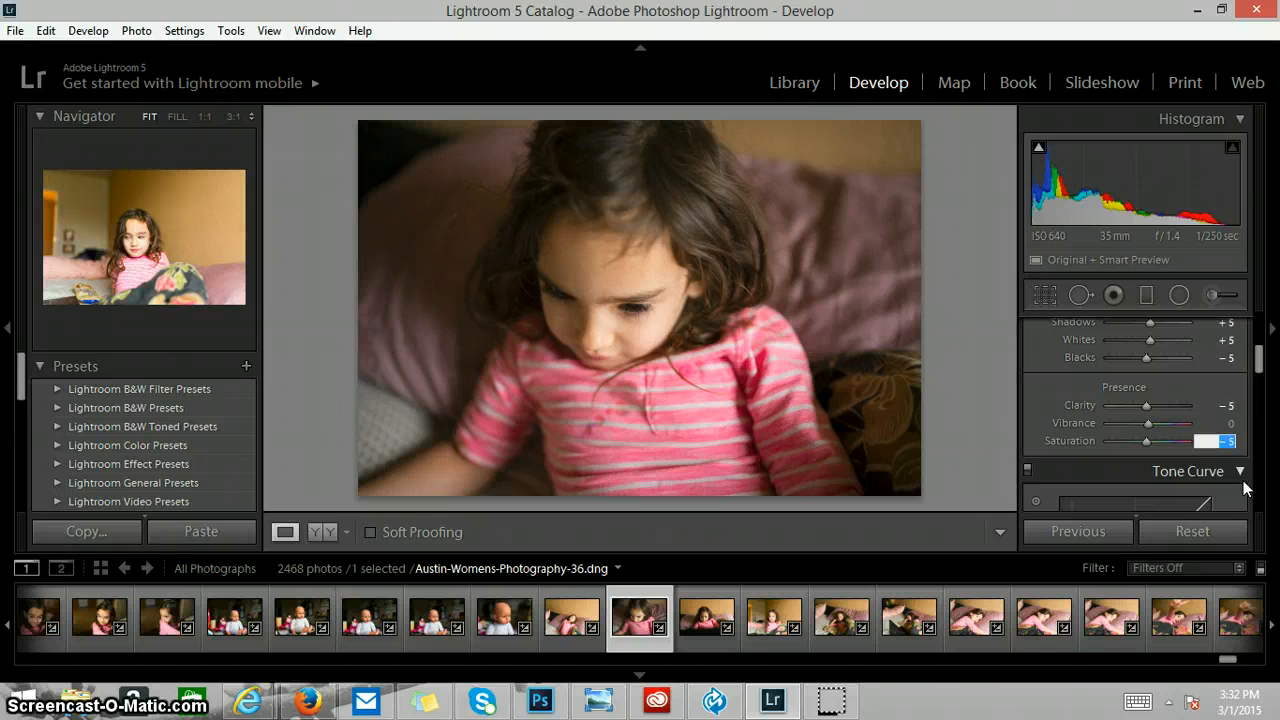
- Adjust the tone curve regions, setting Lights to +5 and Shadows to -5
{"action": "left_click_drag", "start_coordinate": [1262, 372], "coordinate": [1262, 395]}
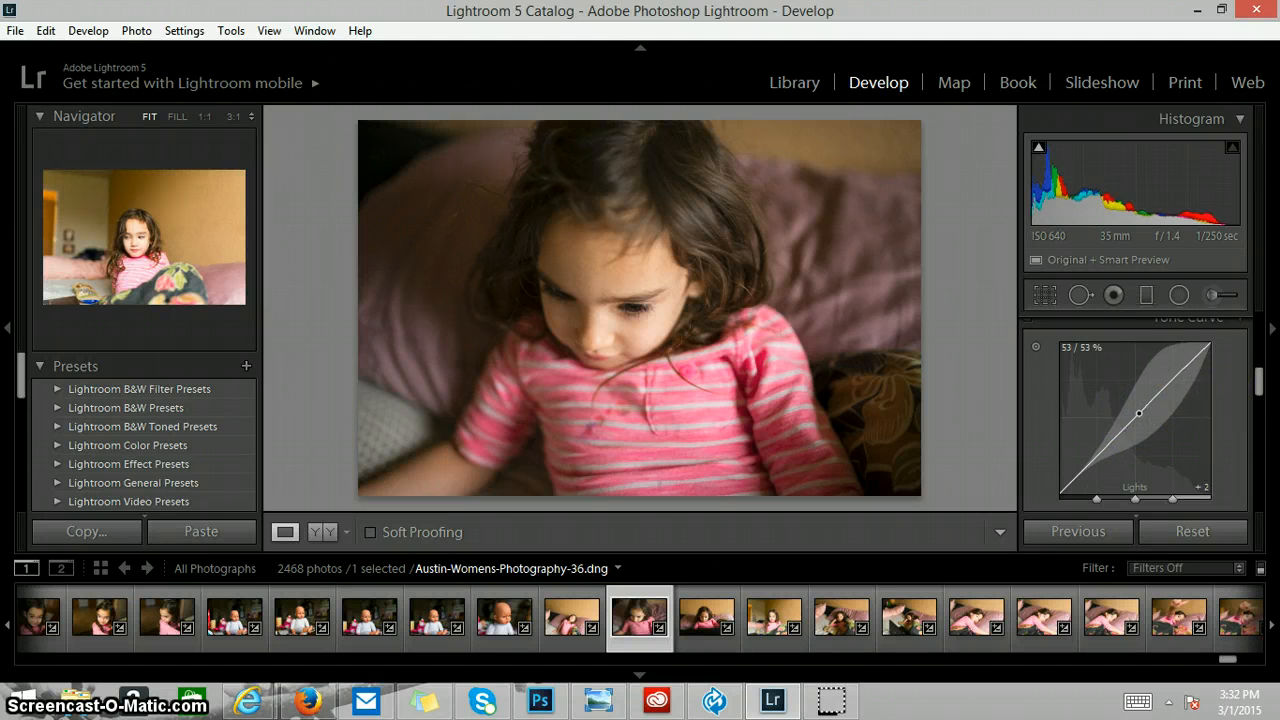
{"action": "left_click_drag", "start_coordinate": [1097, 463], "coordinate": [1079, 476]}
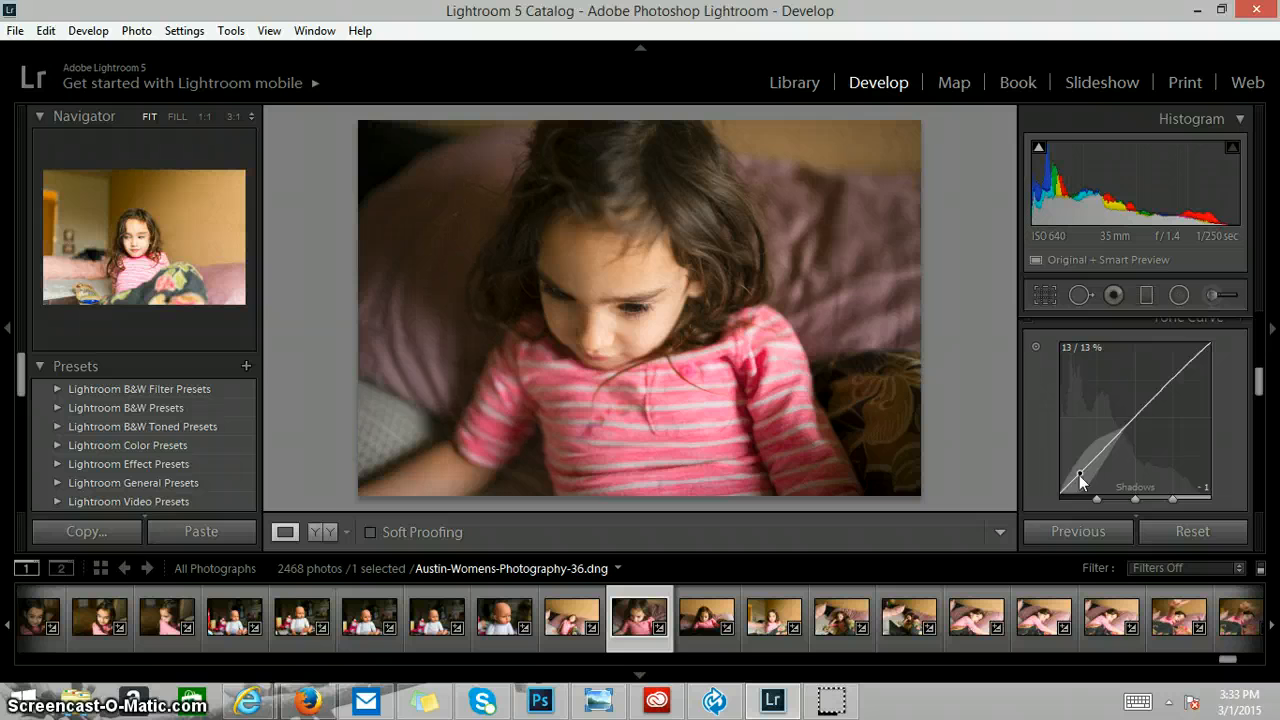
{"action": "mouse_move", "coordinate": [1178, 377]}
{"action": "left_mouse_down"}
{"action": "mouse_move", "coordinate": [1253, 376]}
{"action": "mouse_move", "coordinate": [1262, 403]}
{"action": "left_mouse_up"}
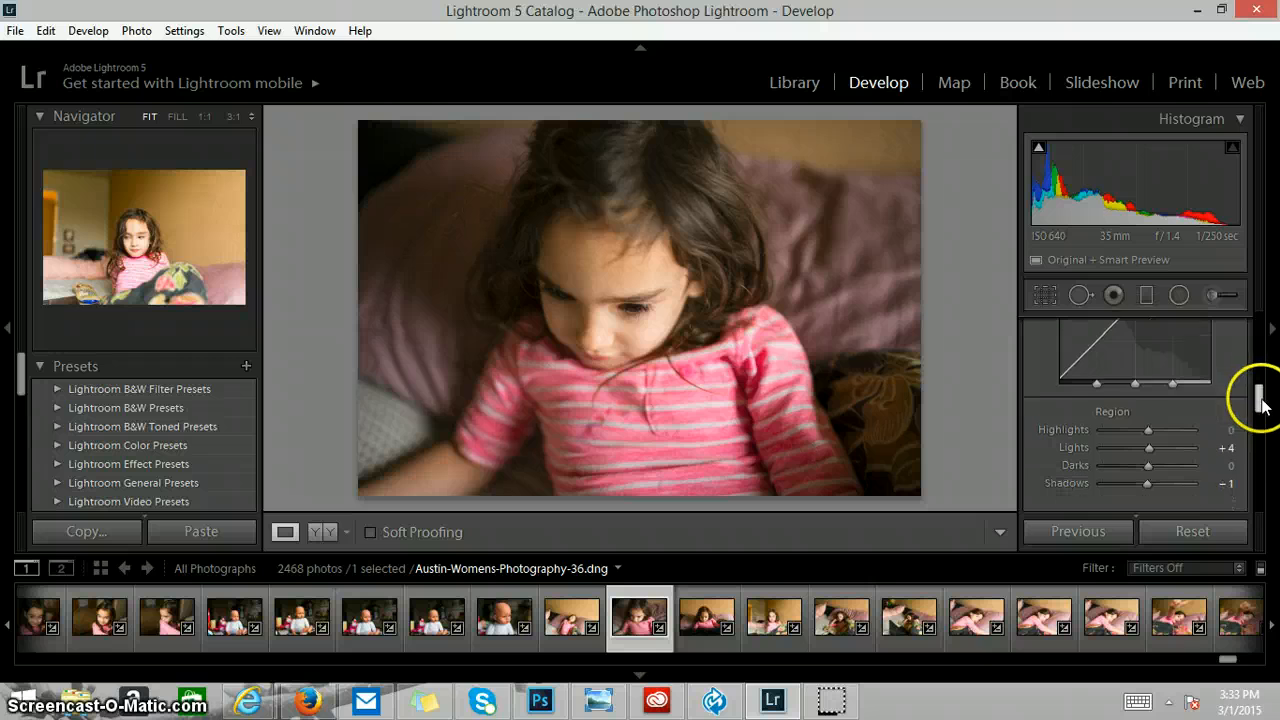
{"action": "left_click", "coordinate": [1230, 447]}
{"action": "key", "text": "Up"}
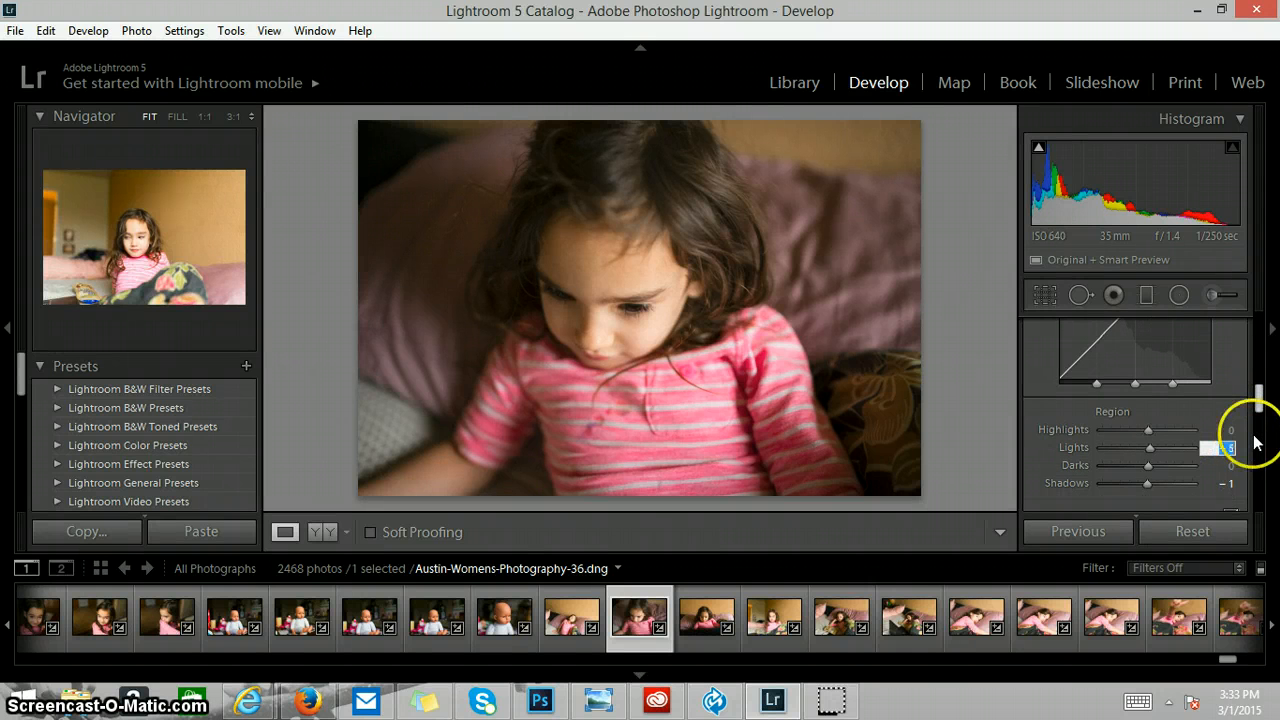
{"action": "left_click", "coordinate": [1226, 484]}
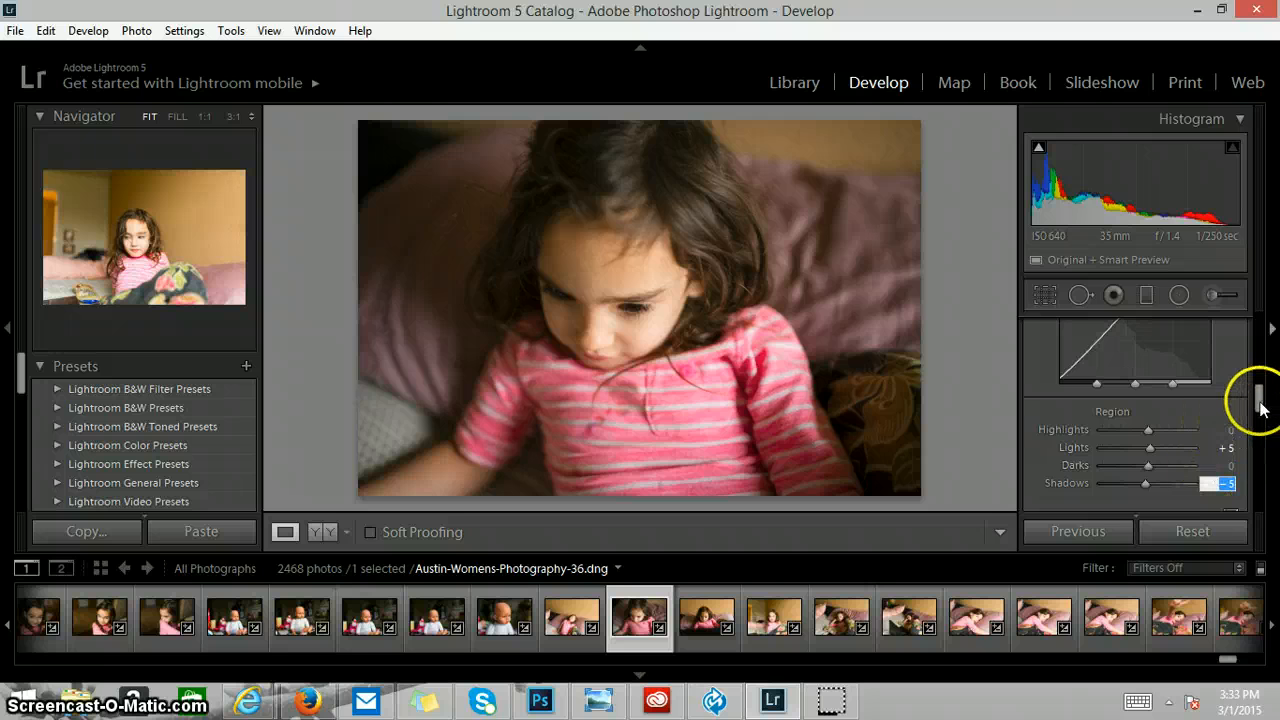
- Set the Orange luminance to +5 in the HSL adjustments
{"action": "left_click_drag", "start_coordinate": [1258, 400], "coordinate": [1264, 433]}
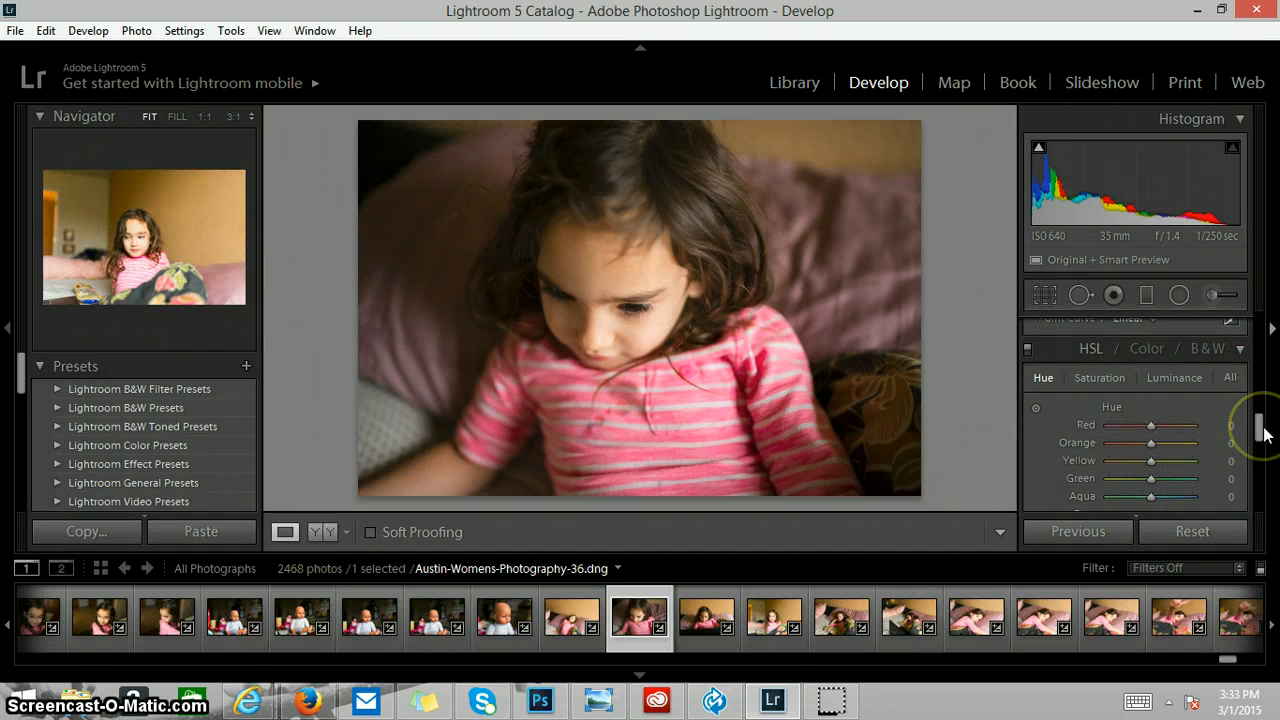
{"action": "left_click", "coordinate": [1172, 381]}
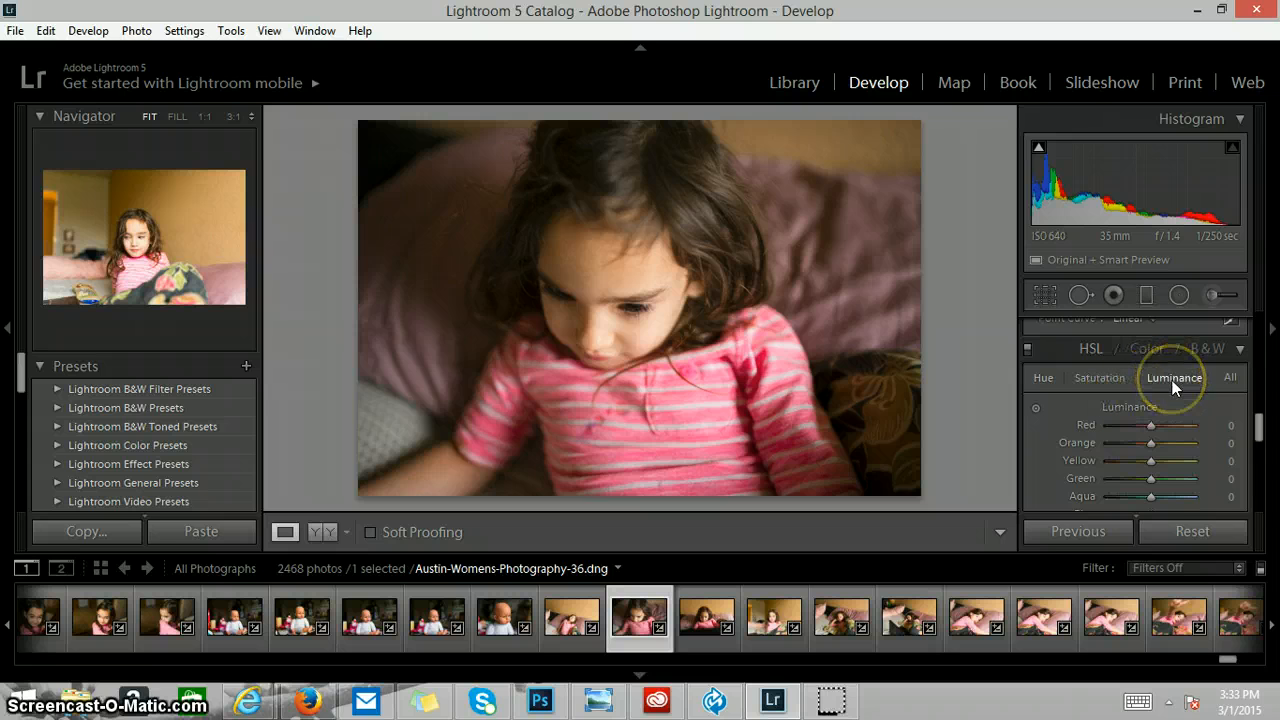
{"action": "left_click", "coordinate": [1233, 449]}
{"action": "key", "text": "Up"}
{"action": "key", "text": "Up"}
{"action": "key", "text": "Up"}
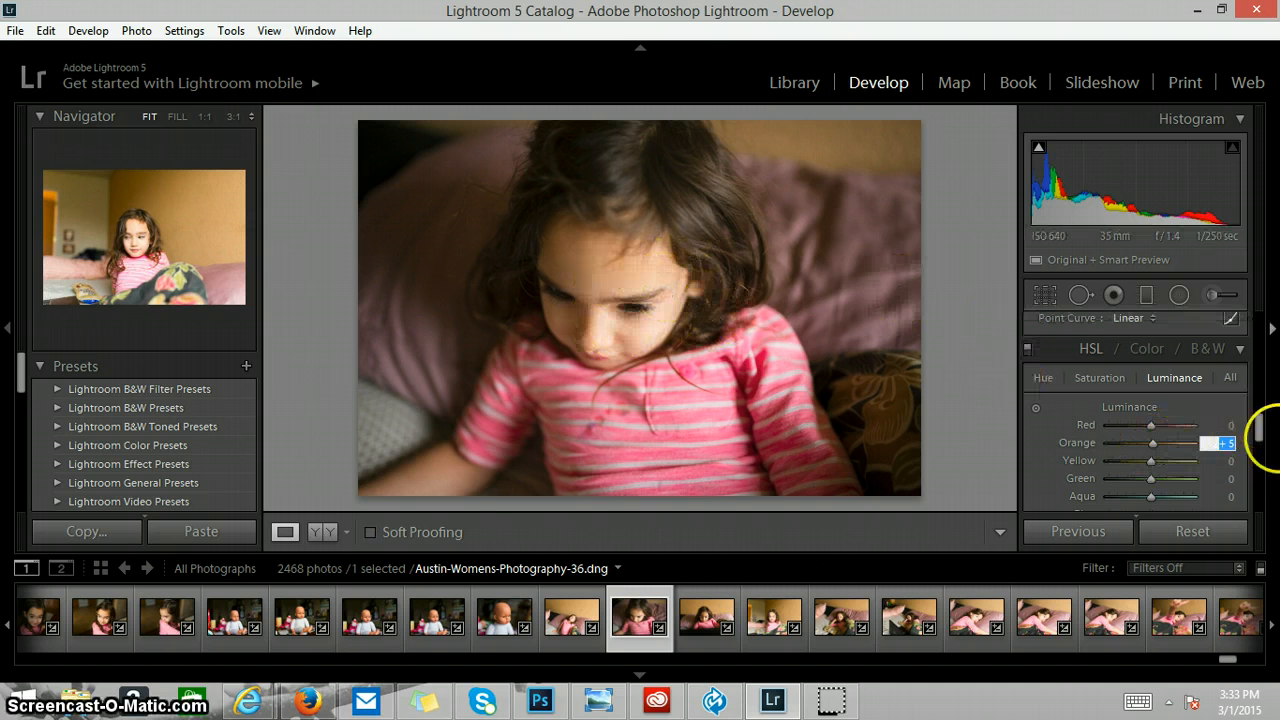
{"action": "left_click", "coordinate": [1270, 440]}
- Enable profile corrections and chromatic aberration removal in the basic Lens Corrections
{"action": "mouse_move", "coordinate": [1262, 445]}
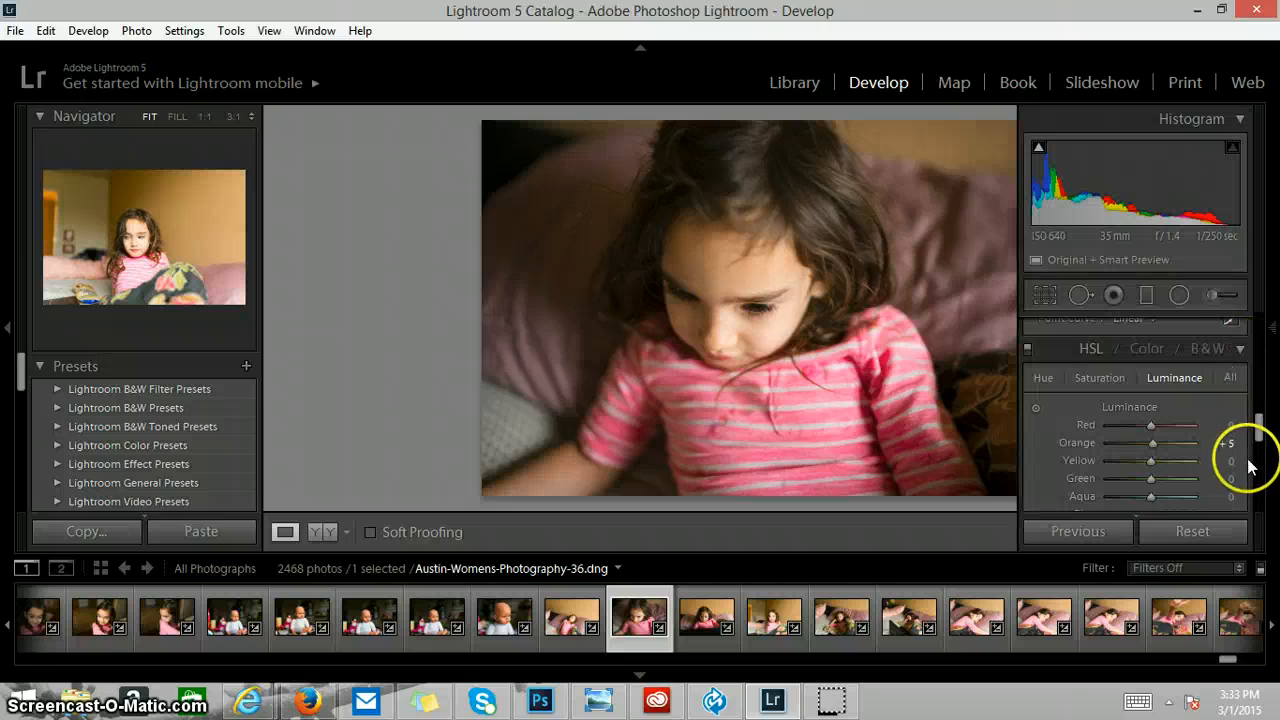
{"action": "left_click_drag", "start_coordinate": [1259, 430], "coordinate": [1260, 465]}
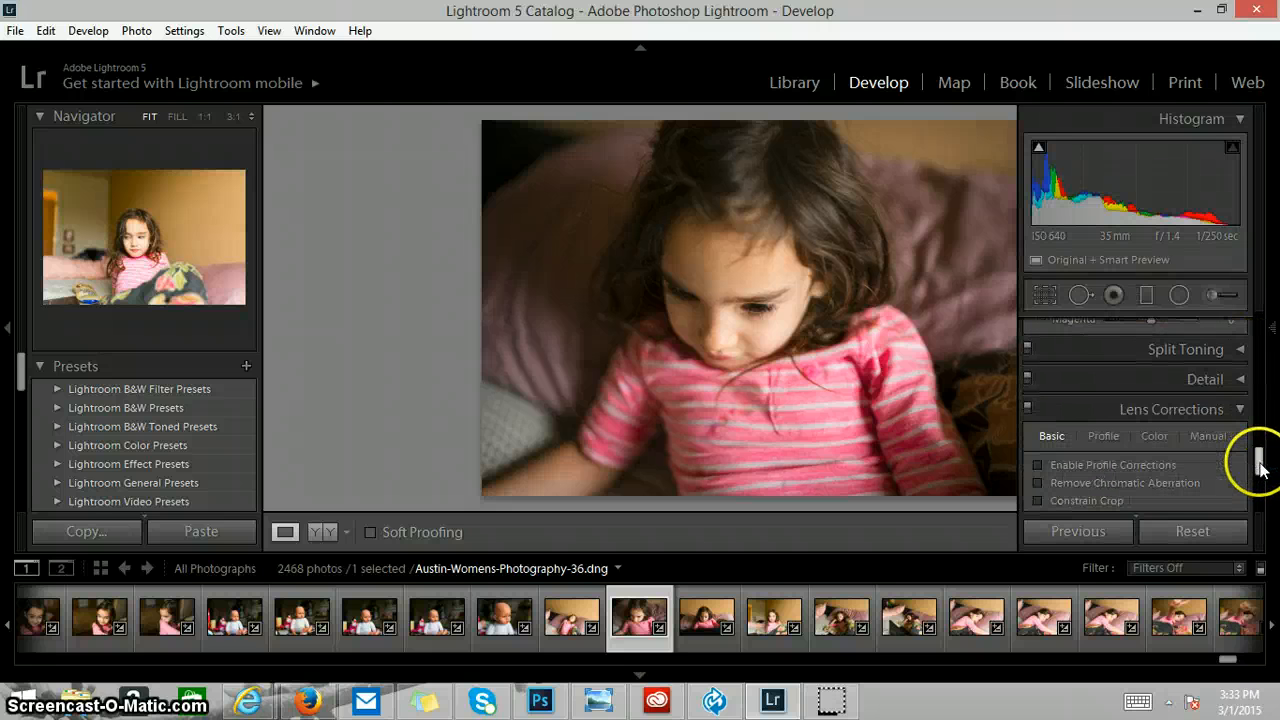
{"action": "left_click", "coordinate": [1039, 467]}
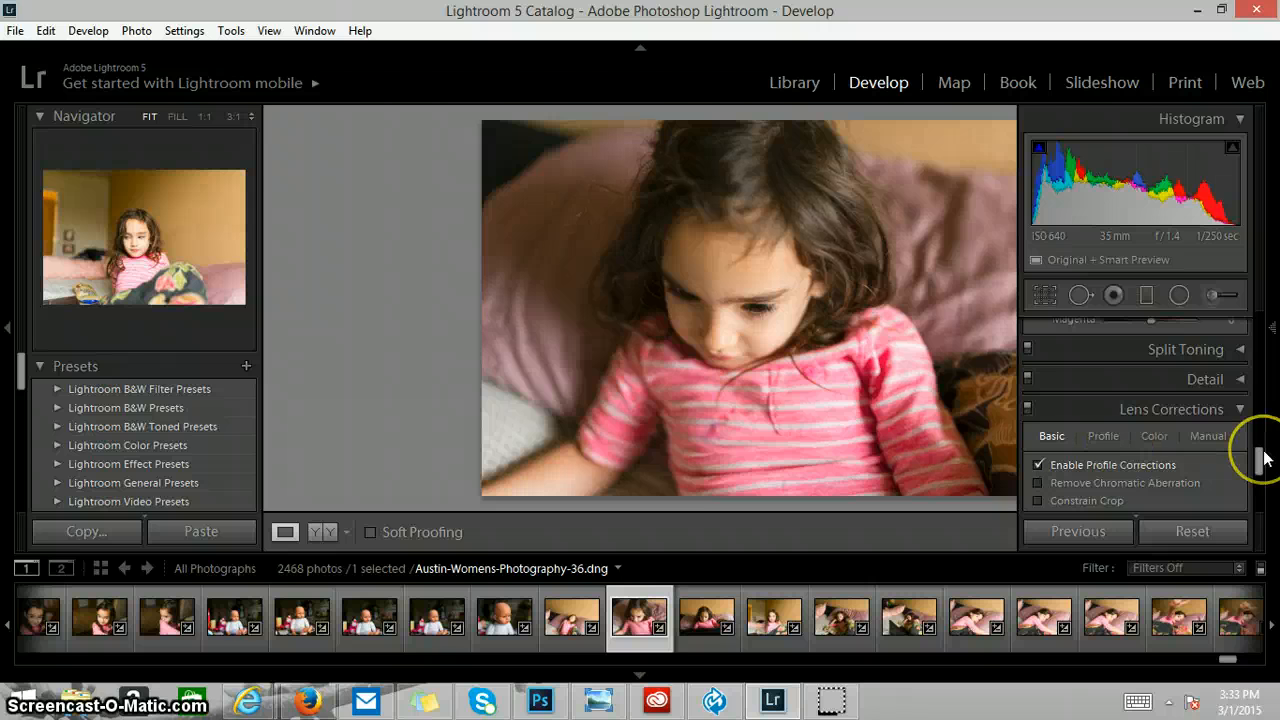
{"action": "left_click", "coordinate": [1038, 483]}
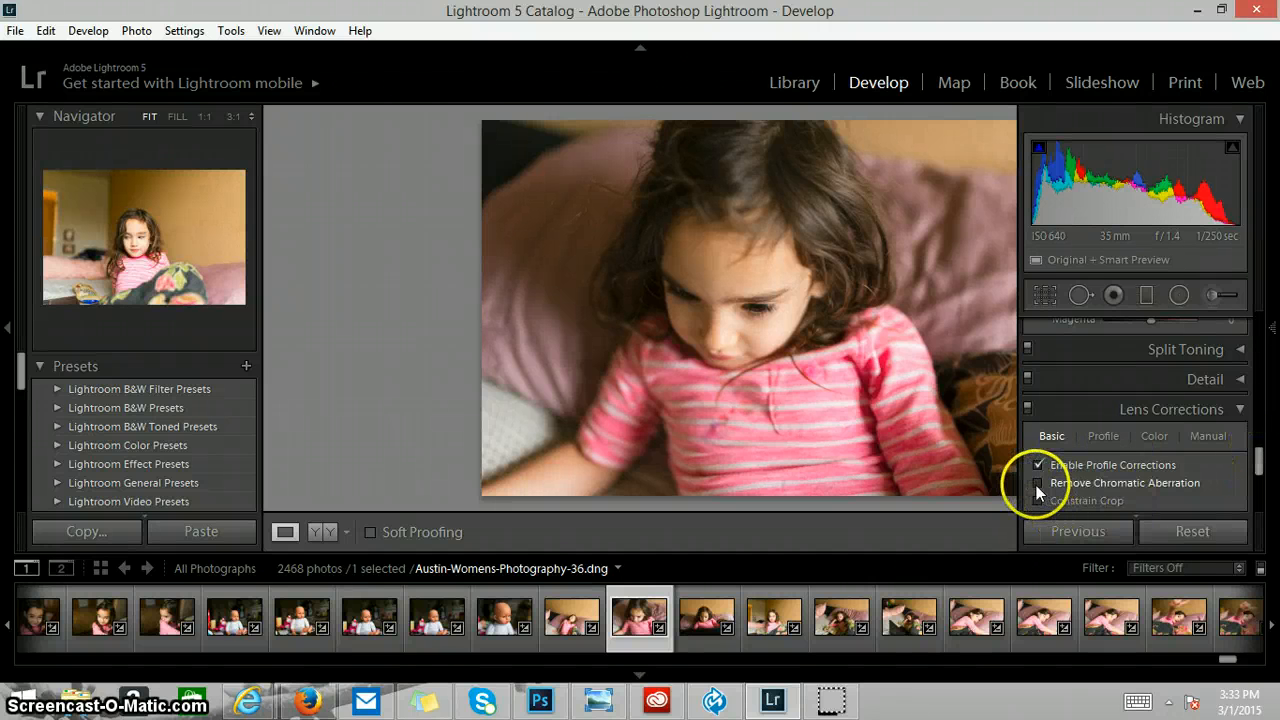
- Set the Post-Crop Vignetting Amount to -5 in the Effects adjustments
{"action": "left_click_drag", "start_coordinate": [1257, 457], "coordinate": [1259, 508]}
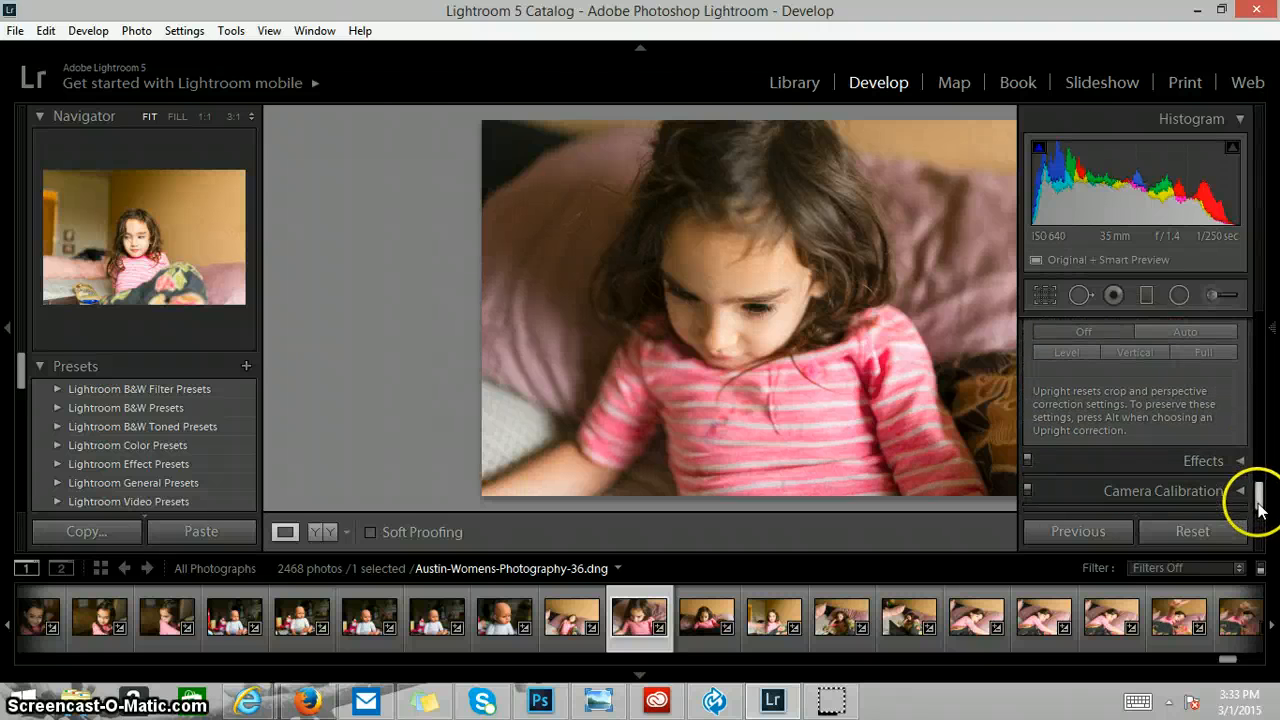
{"action": "left_click", "coordinate": [1209, 460]}
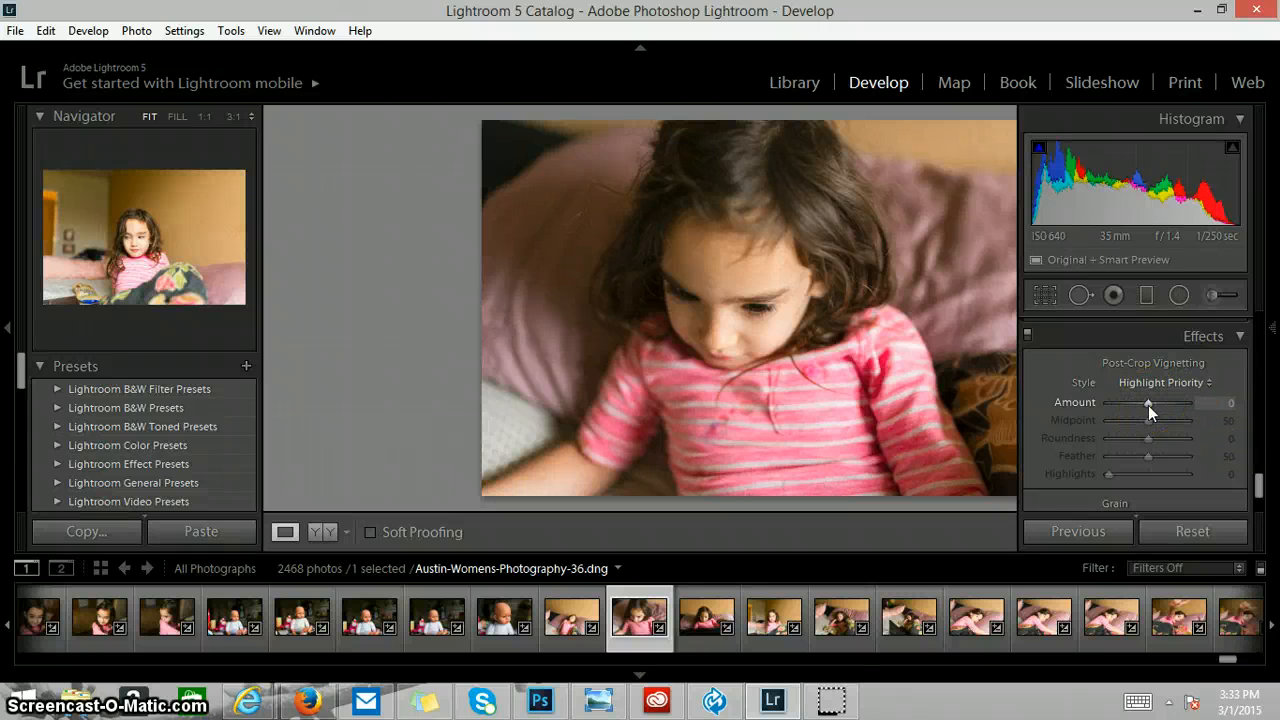
{"action": "mouse_move", "coordinate": [1148, 405]}
{"action": "left_mouse_down"}
{"action": "mouse_move", "coordinate": [1133, 405]}
{"action": "mouse_move", "coordinate": [1146, 405]}
{"action": "left_mouse_up"}
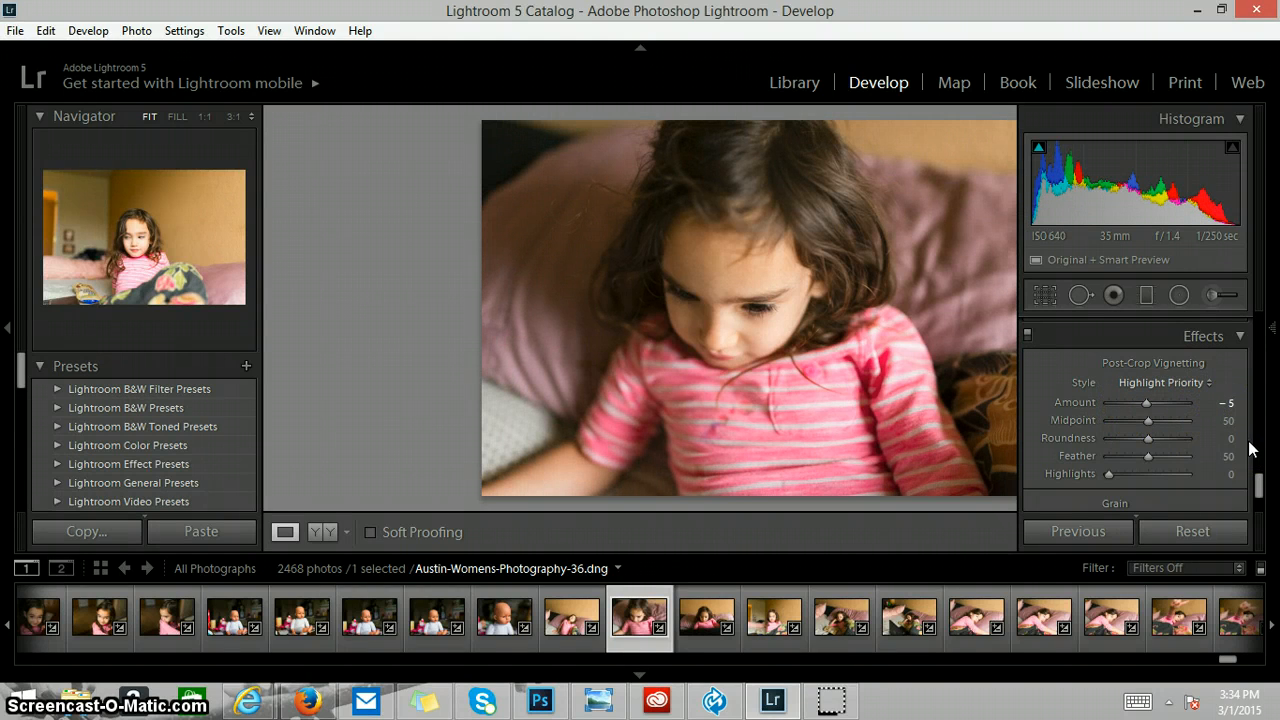
- Look through the Camera Calibration profile choices, and compare the before and after versions of the photo side by side
{"action": "left_click_drag", "start_coordinate": [1259, 485], "coordinate": [1259, 508]}
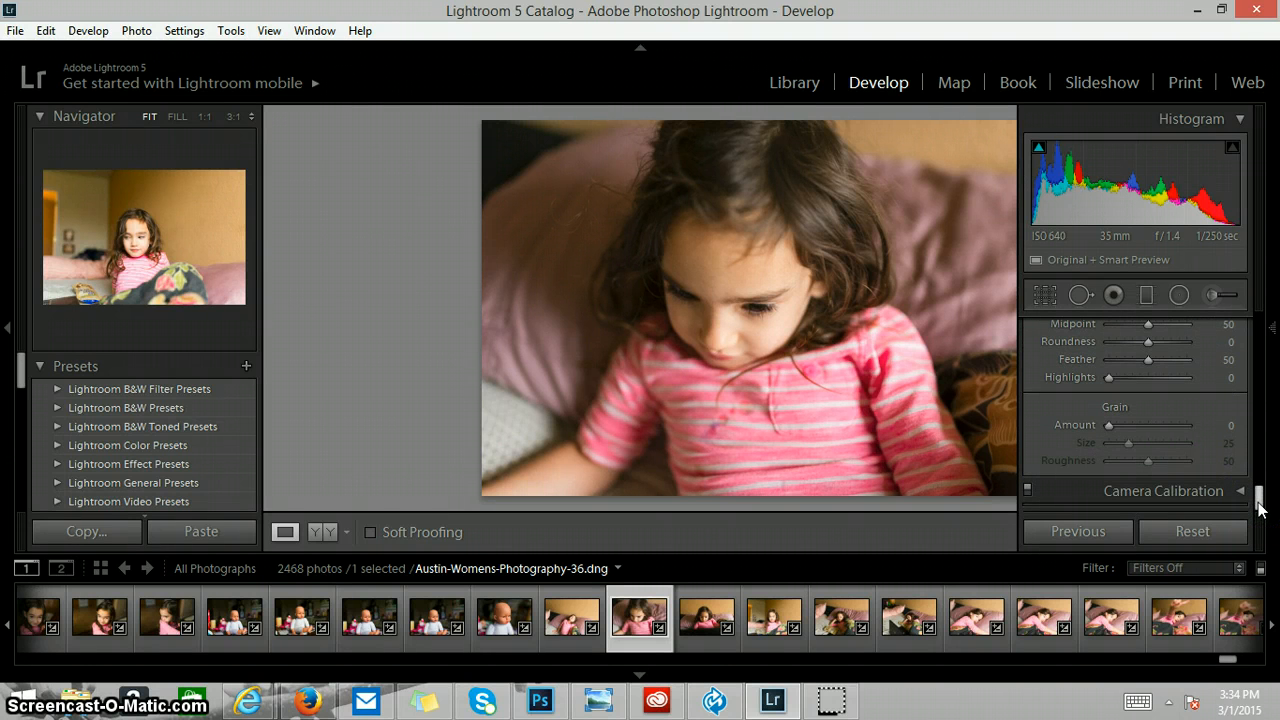
{"action": "left_click", "coordinate": [1212, 492]}
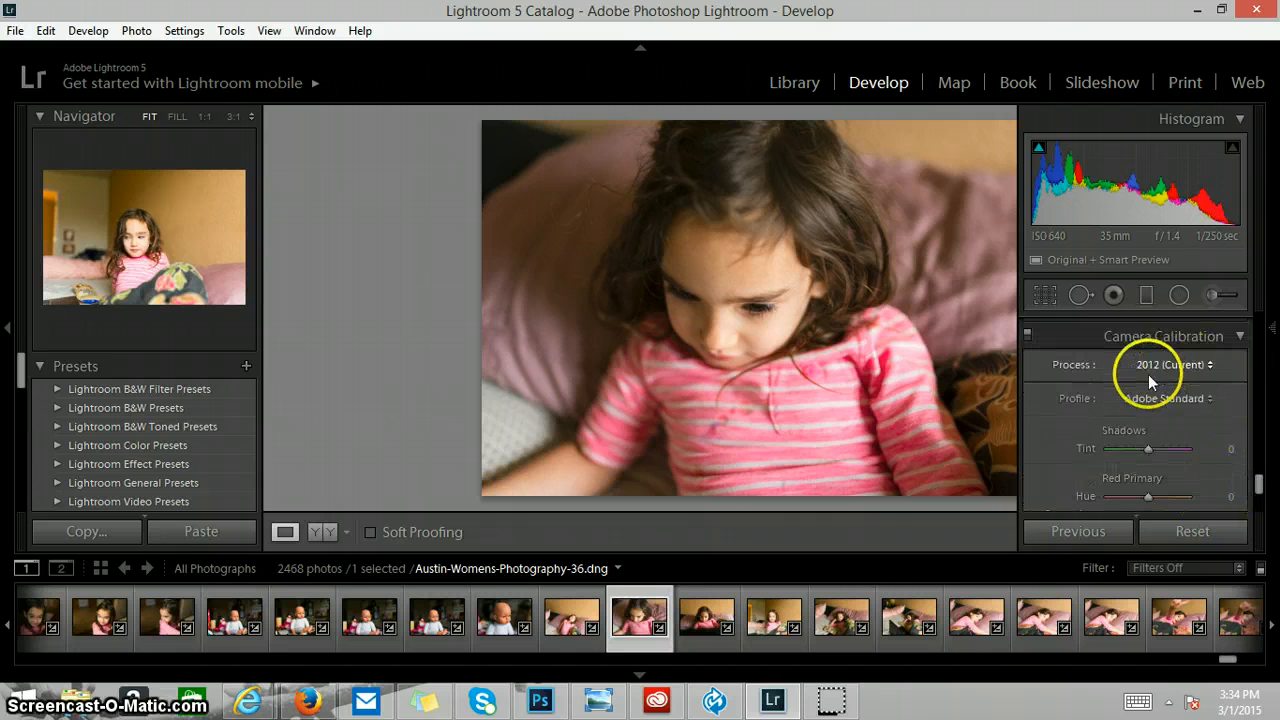
{"action": "left_click", "coordinate": [1211, 401]}
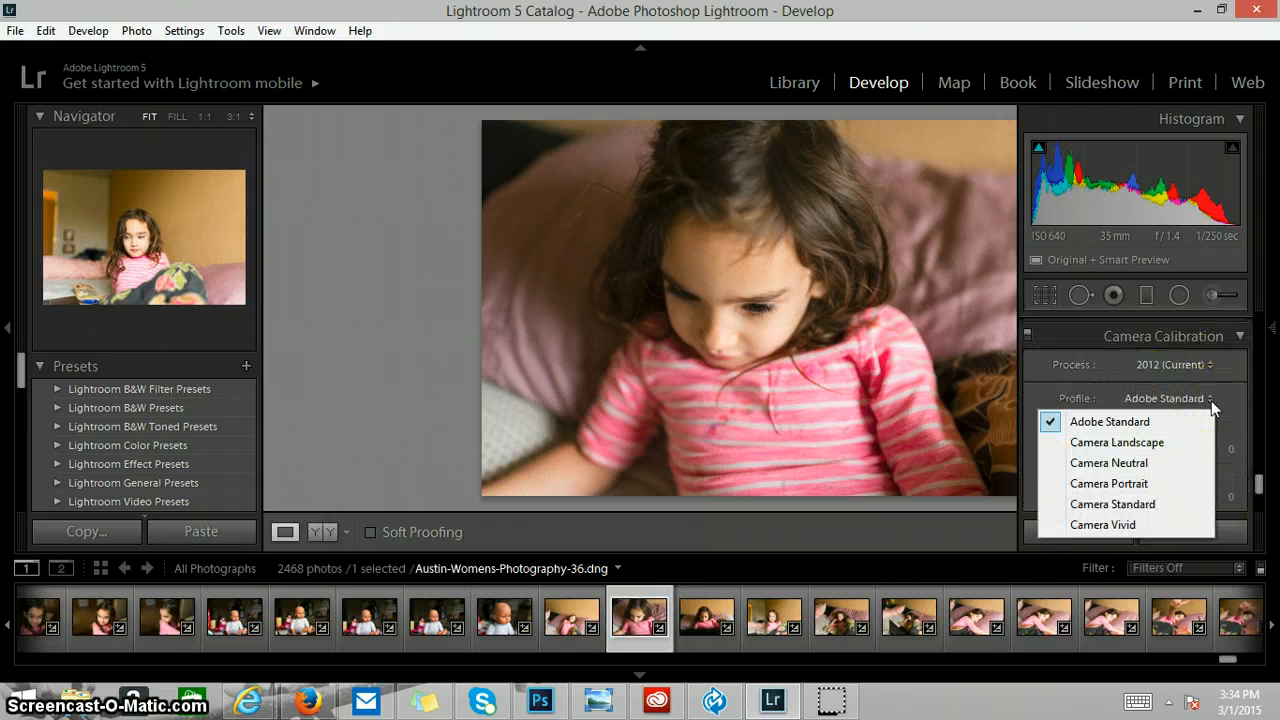
{"action": "left_click", "coordinate": [1211, 401]}
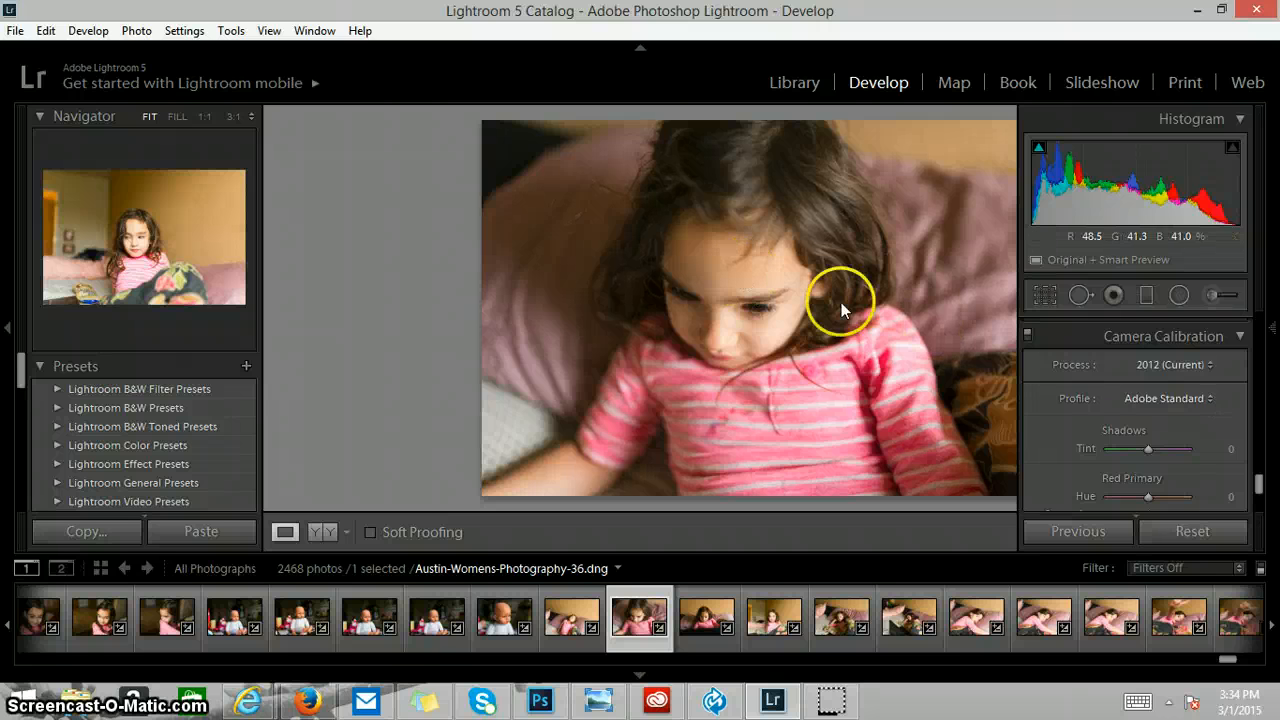
{"action": "key", "text": "F8"}
{"action": "key", "text": "y"}
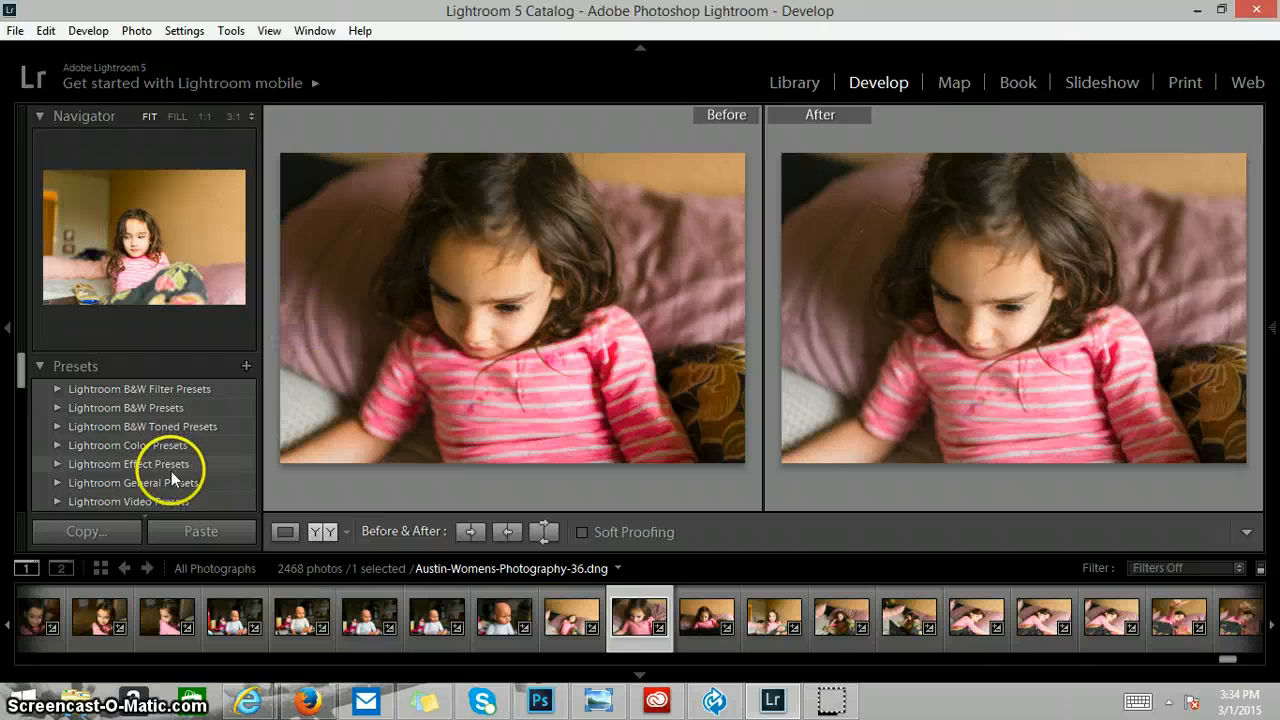
- Save the edits as a user preset named "SCP-Clean Edit Portrait", excluding White Balance, and set that preset to apply on import
{"action": "left_click", "coordinate": [247, 367]}
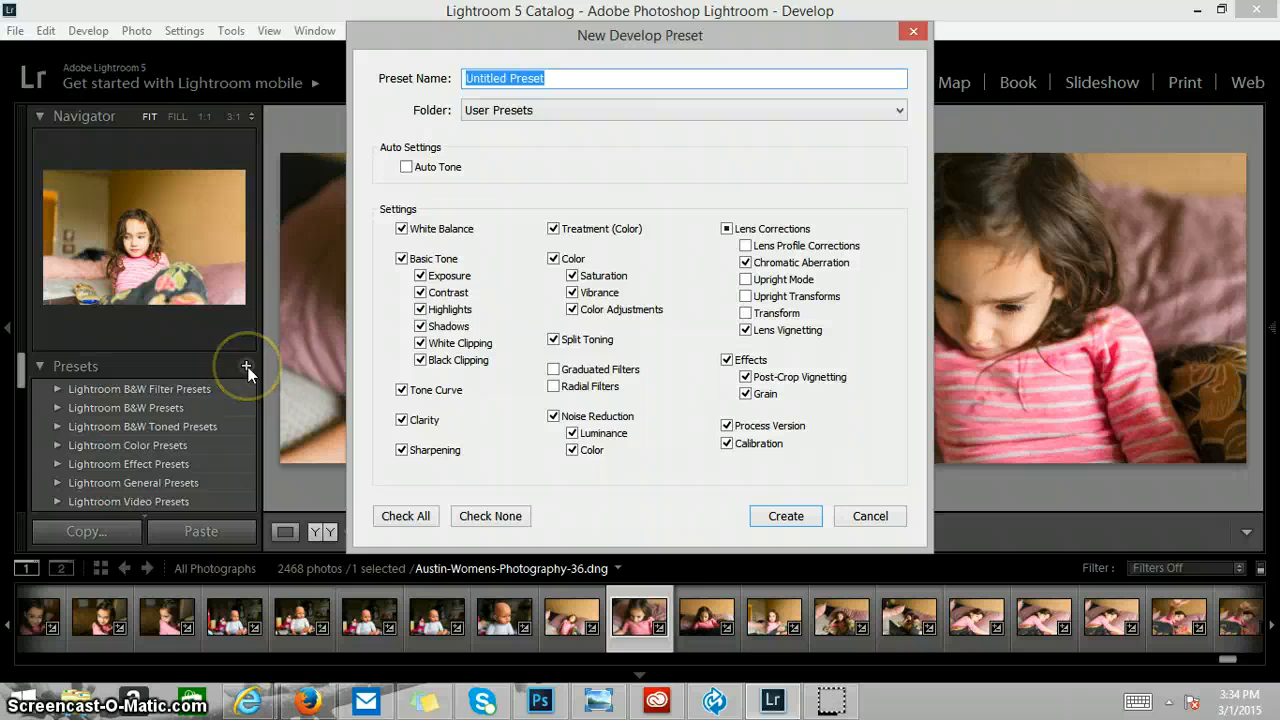
{"action": "key", "text": "BackSpace"}
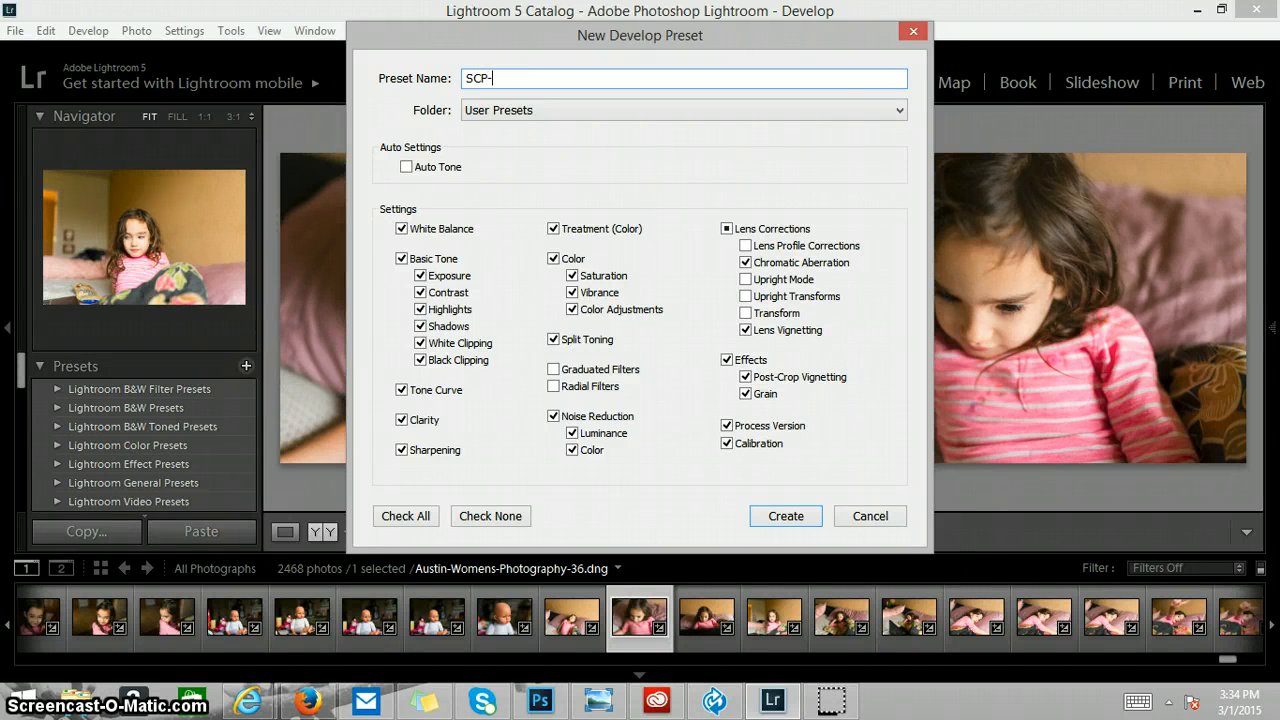
{"action": "type", "text": "SCP-Clean Edit Portrait"}
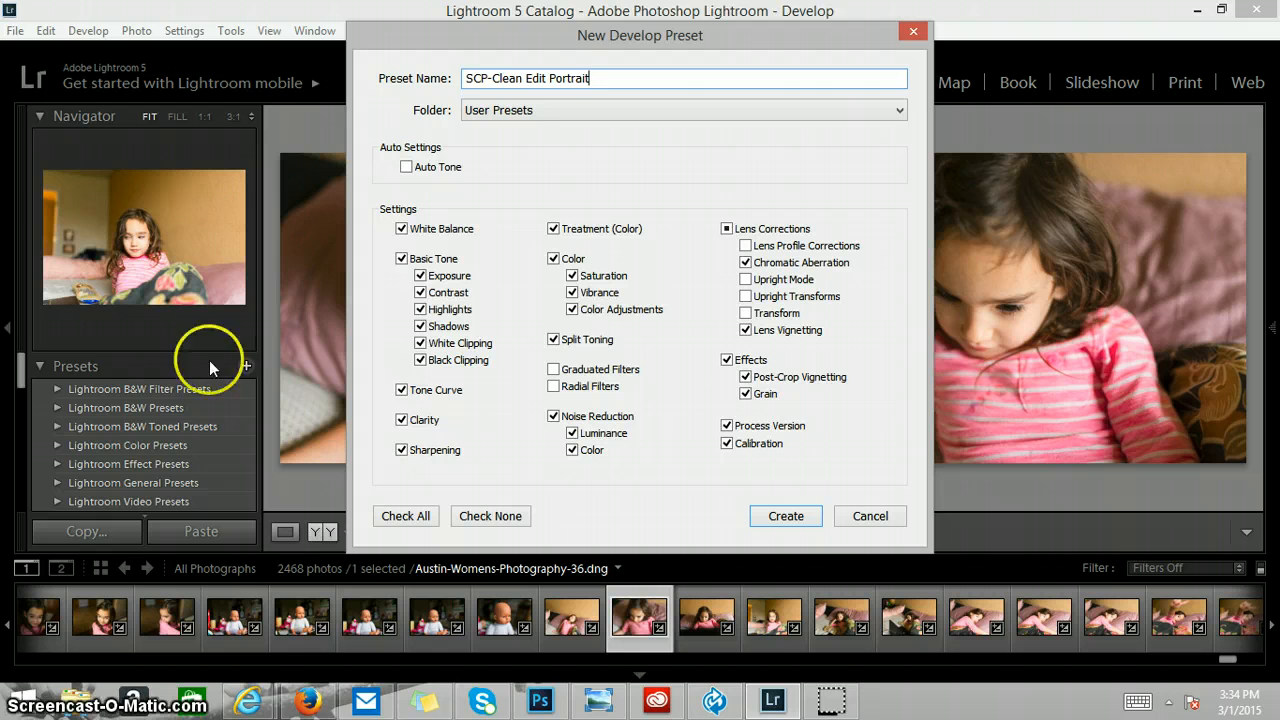
{"action": "left_click", "coordinate": [401, 229]}
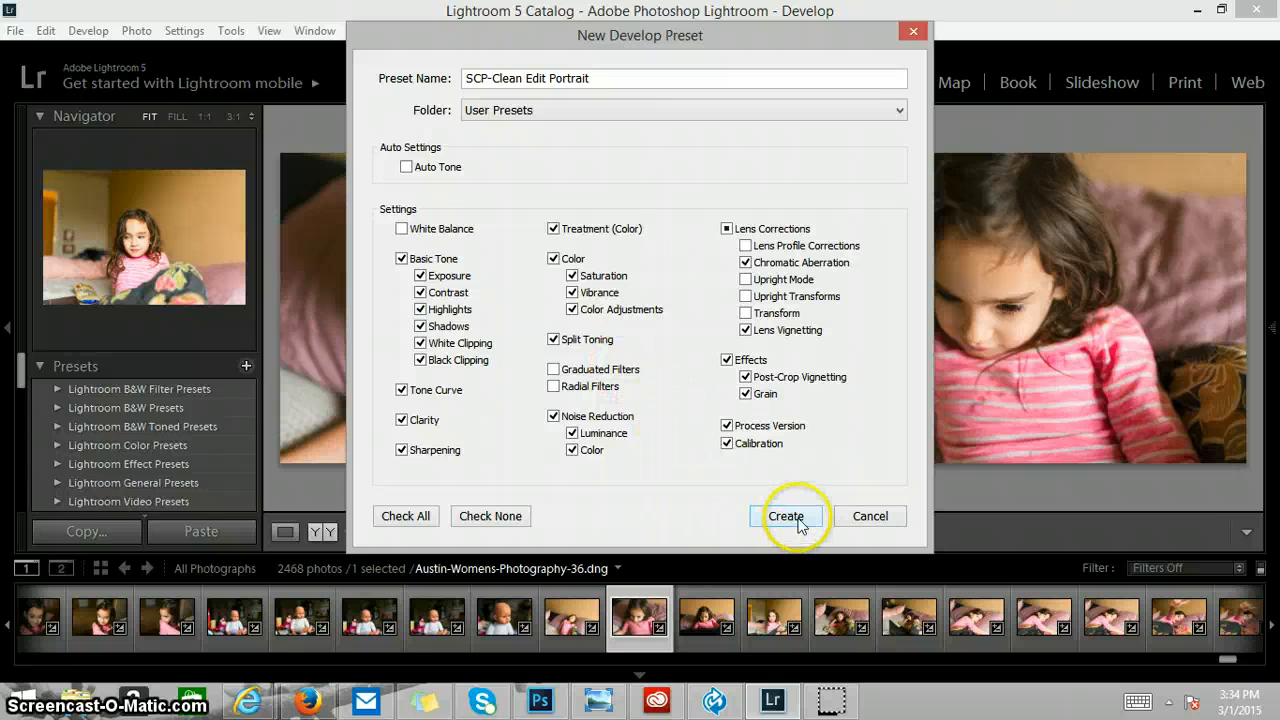
{"action": "left_click", "coordinate": [900, 112]}
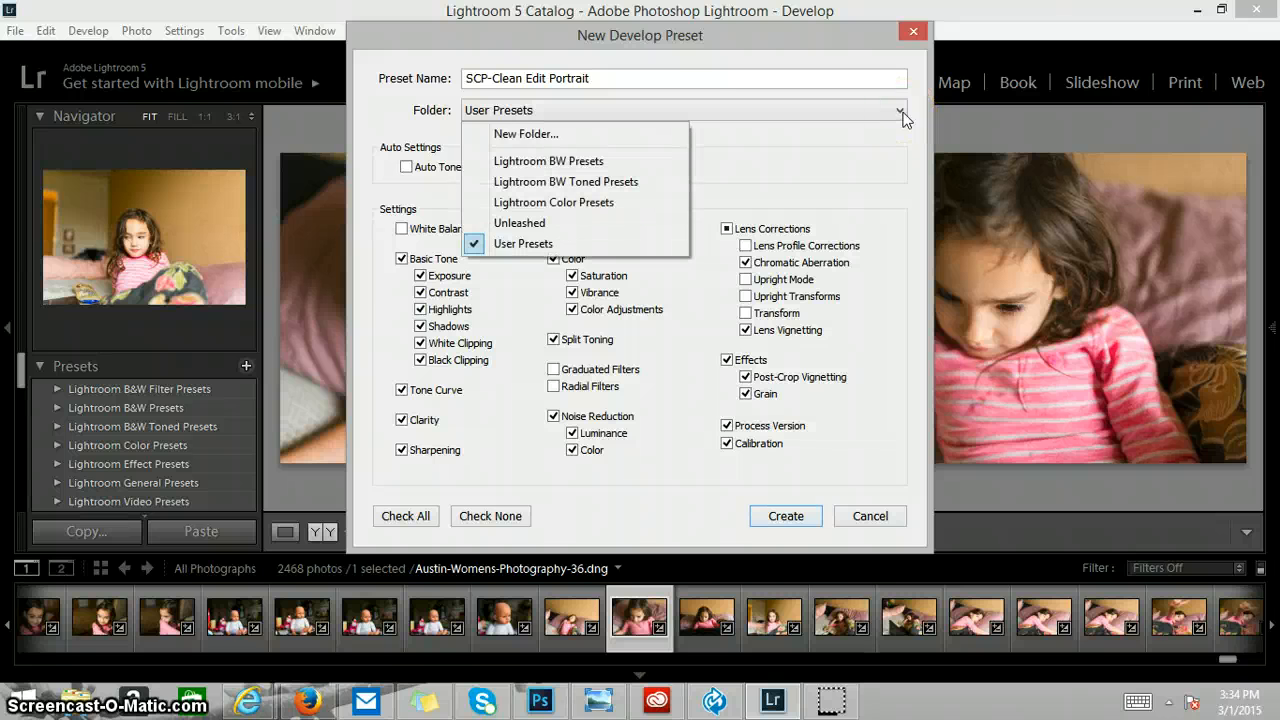
{"action": "left_click", "coordinate": [901, 114]}
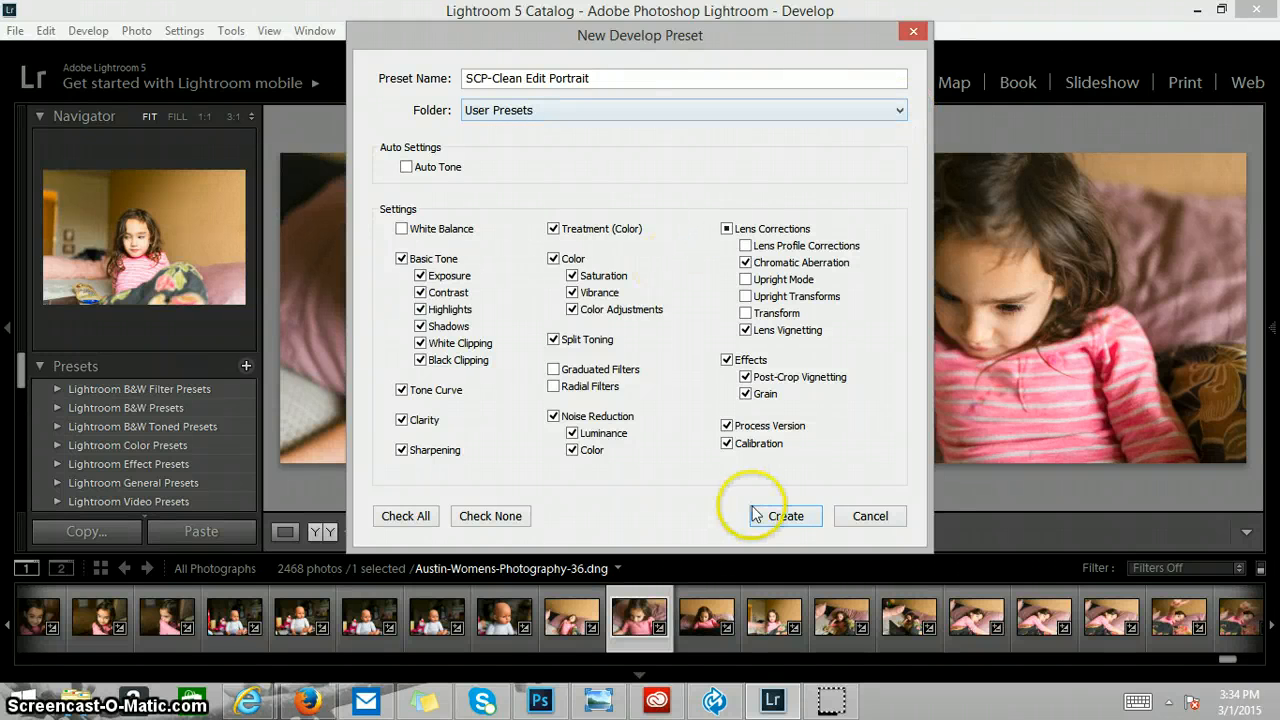
{"action": "left_click", "coordinate": [785, 516]}
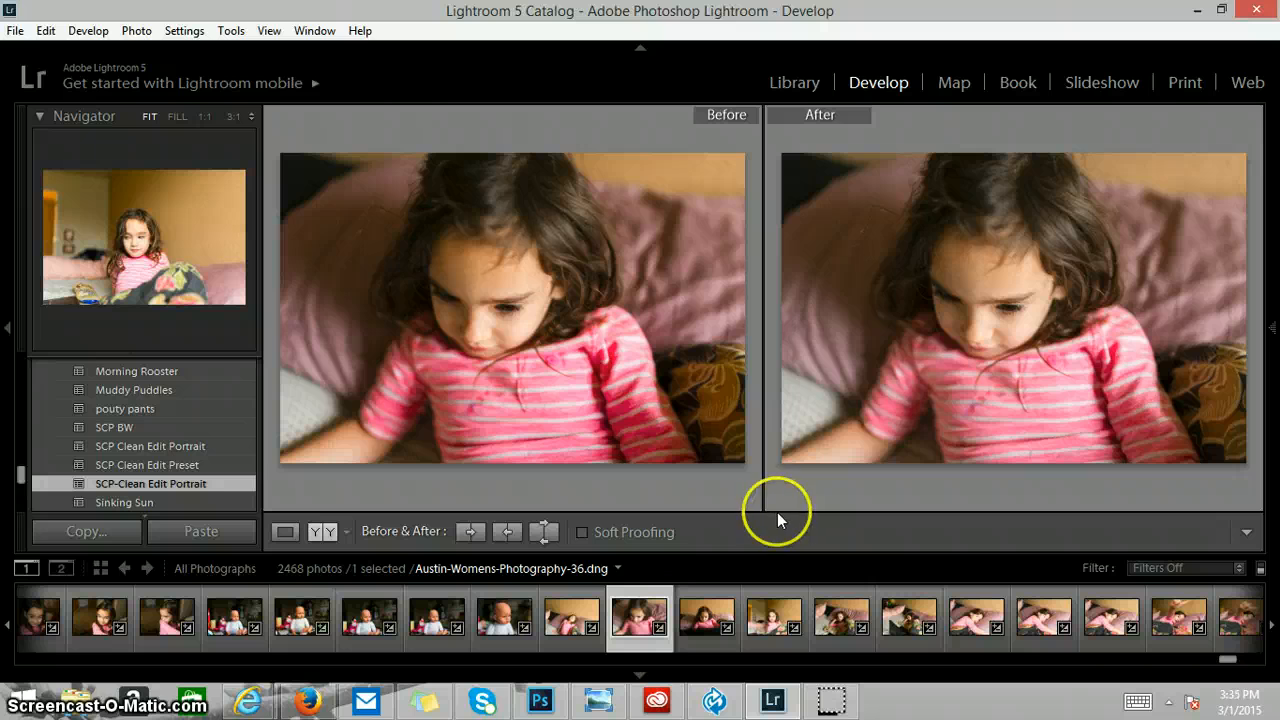
{"action": "right_click", "coordinate": [197, 485]}
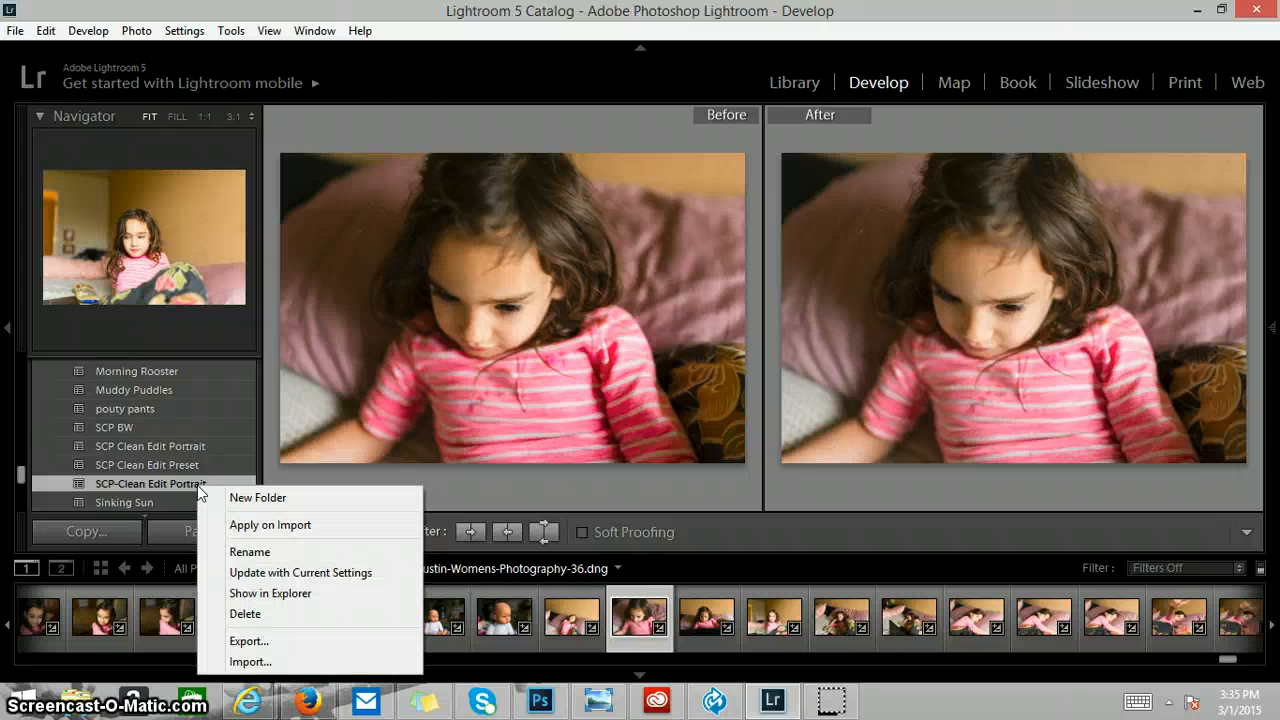
{"action": "left_click", "coordinate": [247, 524]}
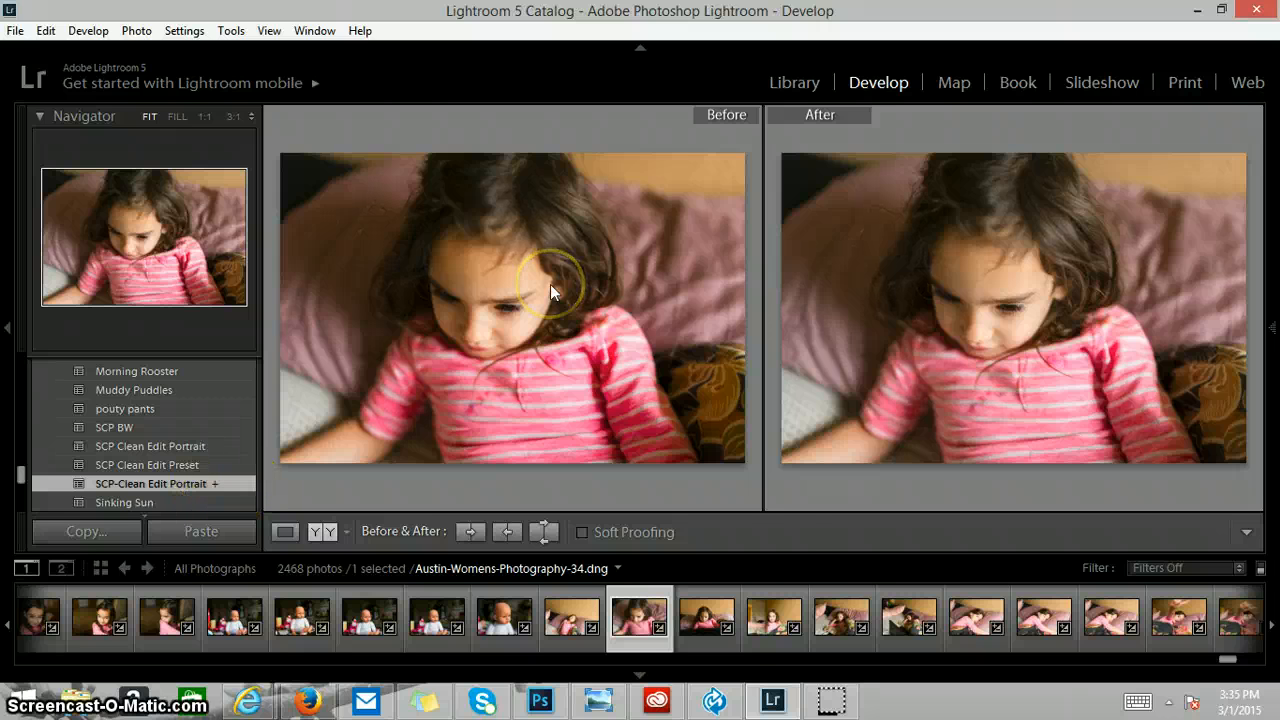
- Return to the single-photo view and change the photo's treatment to Black & White
{"action": "key", "text": "y"}
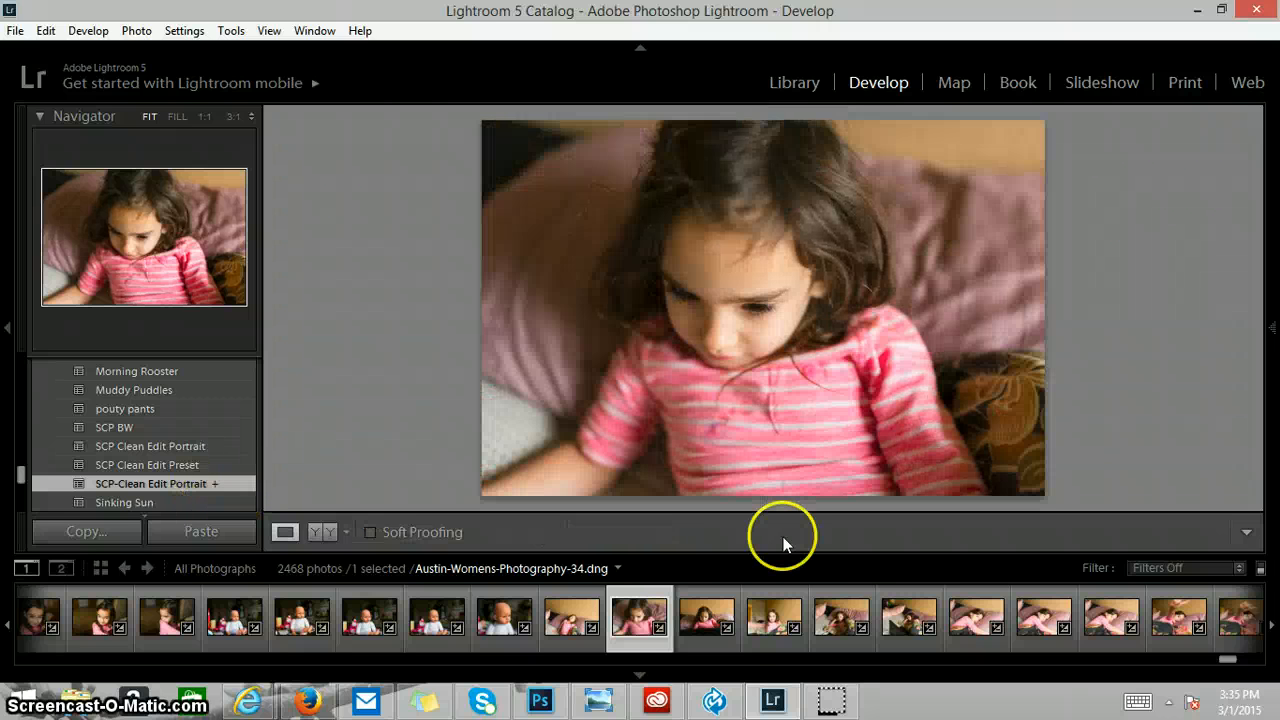
{"action": "mouse_move", "coordinate": [1274, 352]}
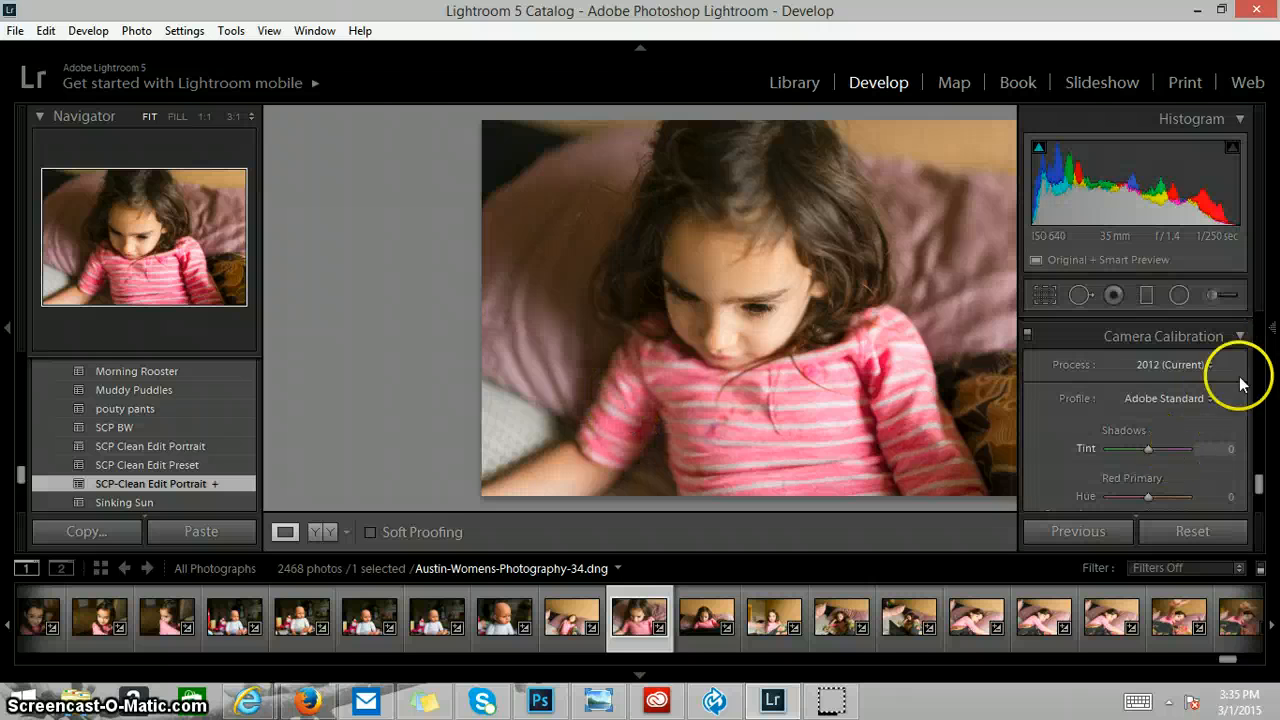
{"action": "left_click_drag", "start_coordinate": [1259, 490], "coordinate": [1258, 330]}
{"action": "left_click", "coordinate": [1222, 331]}
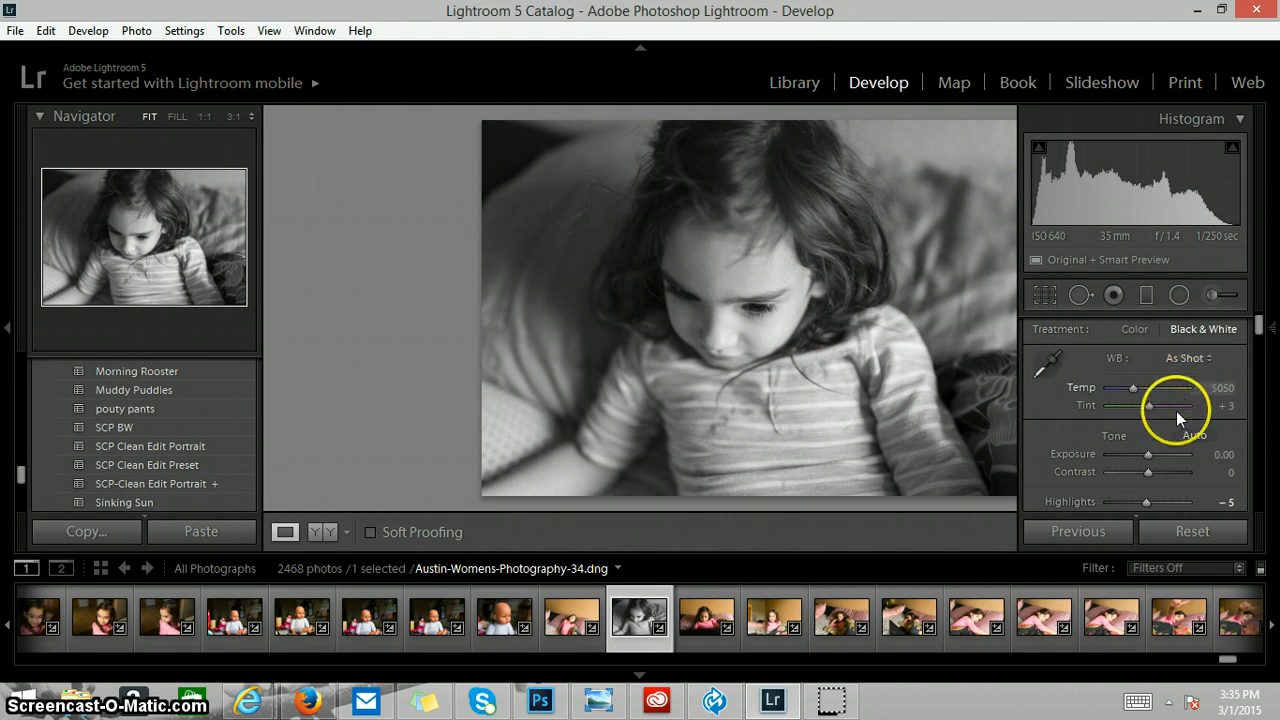
- Set Contrast to +2 and Blacks to -50 for the black-and-white portrait
{"action": "mouse_move", "coordinate": [1147, 471]}
{"action": "left_mouse_down"}
{"action": "mouse_move", "coordinate": [1124, 472]}
{"action": "mouse_move", "coordinate": [1151, 471]}
{"action": "left_mouse_up"}
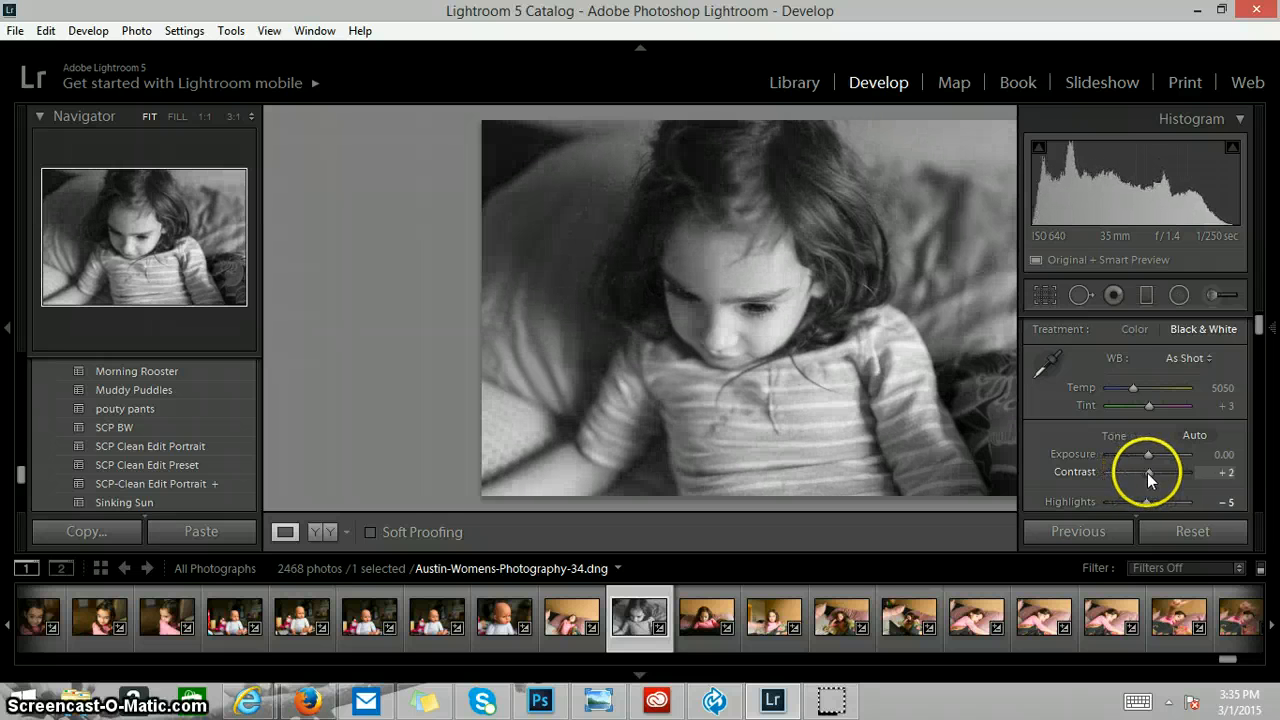
{"action": "left_click_drag", "start_coordinate": [1258, 330], "coordinate": [1258, 345]}
{"action": "left_click_drag", "start_coordinate": [1146, 404], "coordinate": [1127, 405]}
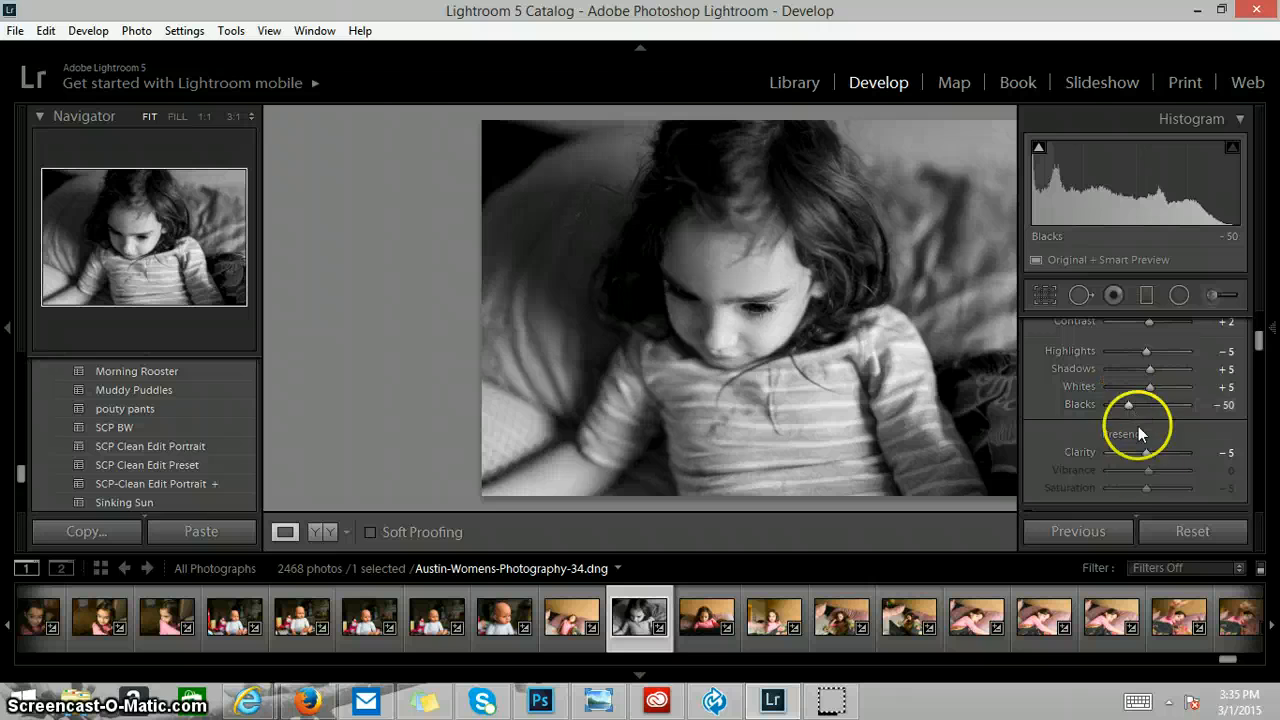
- Set Orange to -2 in the Black & White Mix
{"action": "left_click_drag", "start_coordinate": [1260, 345], "coordinate": [1258, 372]}
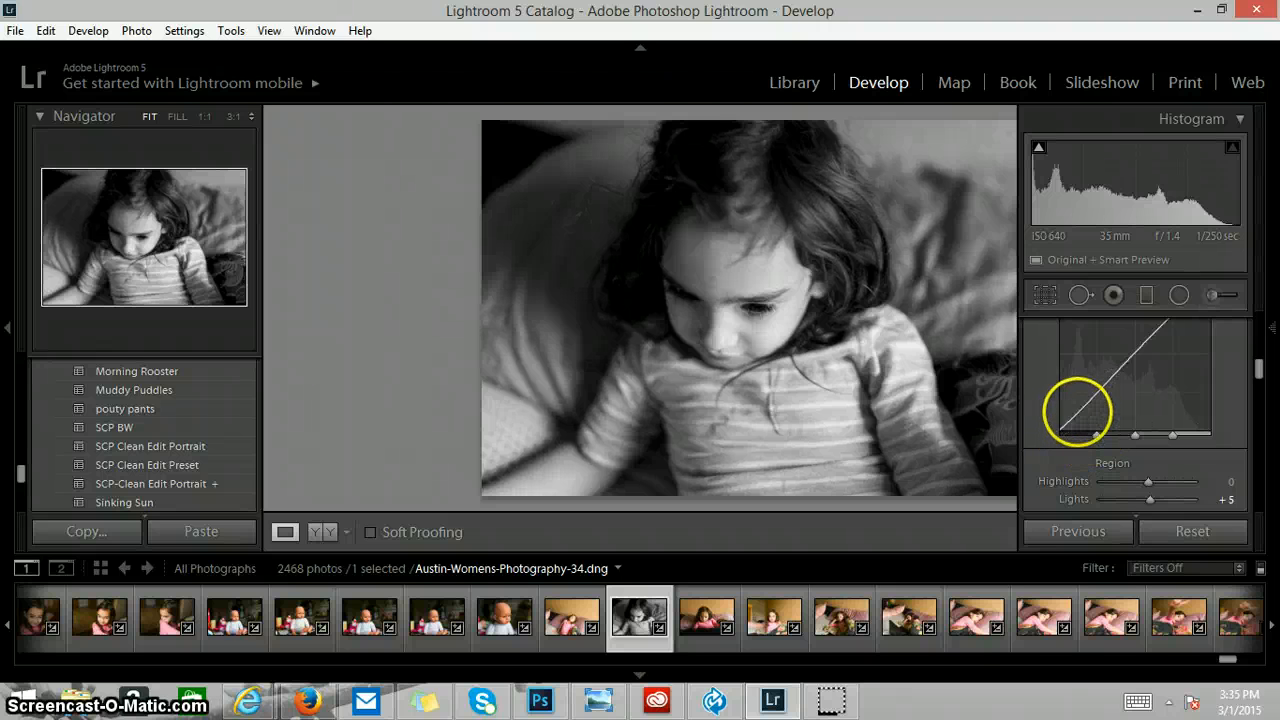
{"action": "left_click_drag", "start_coordinate": [1259, 370], "coordinate": [1262, 400]}
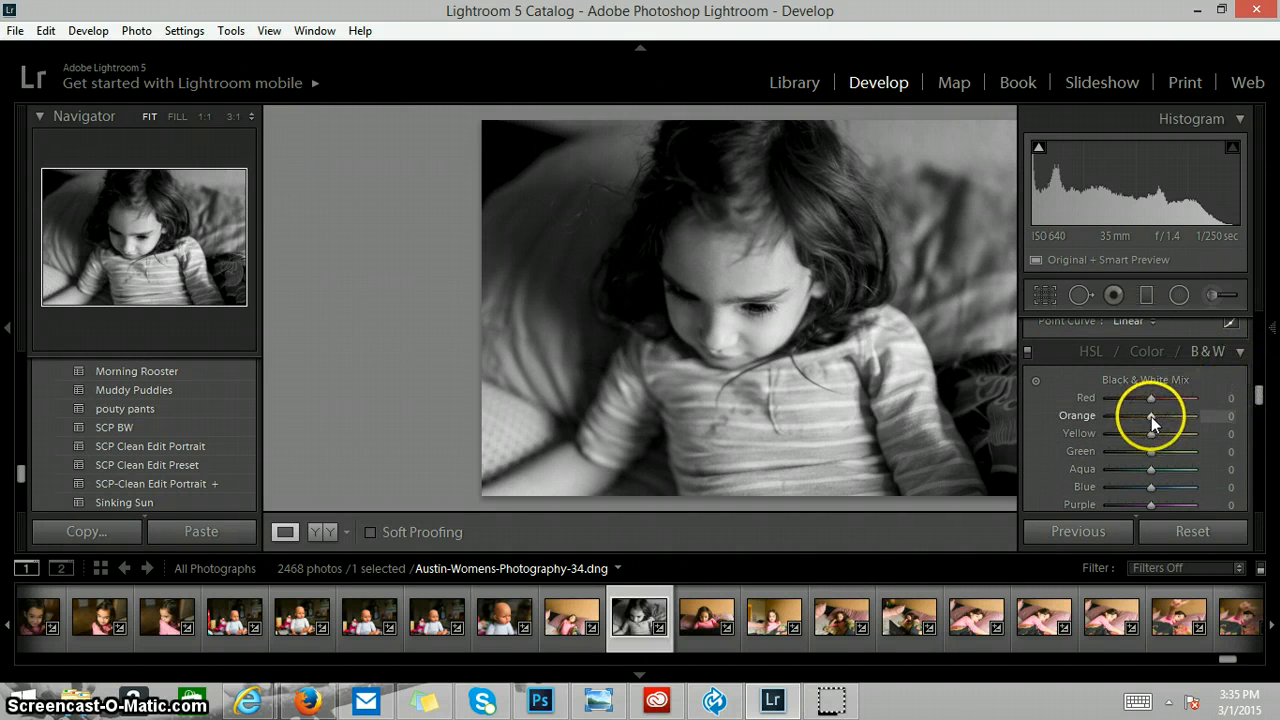
{"action": "left_click_drag", "start_coordinate": [1151, 416], "coordinate": [1150, 416]}
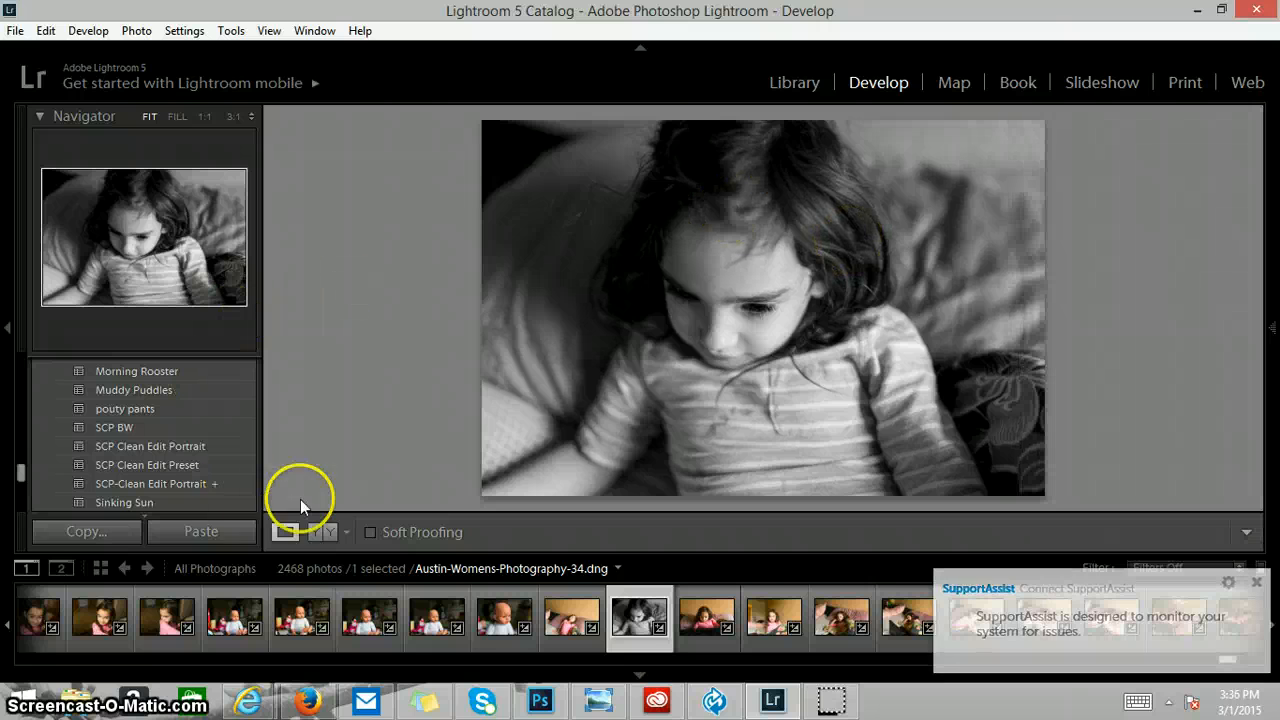
- Save the black-and-white settings as a new user preset, named with "Test" followed by a first name
{"action": "left_click_drag", "start_coordinate": [20, 462], "coordinate": [34, 357]}
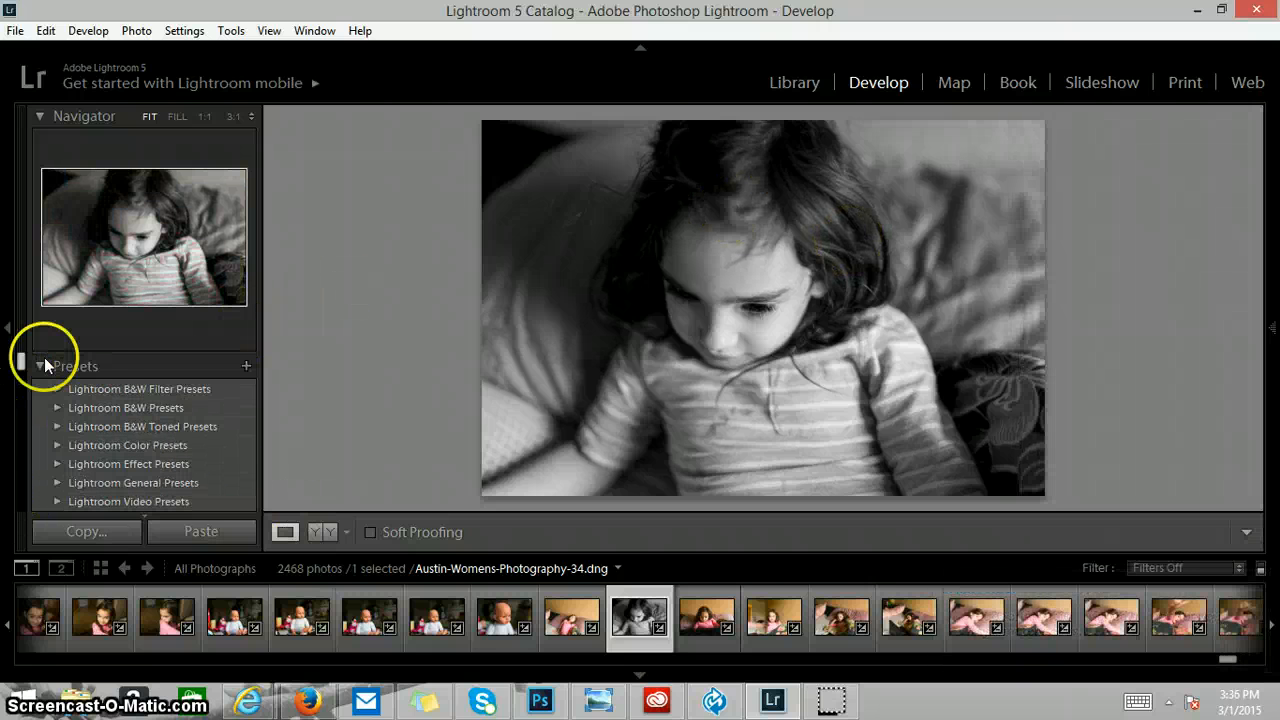
{"action": "left_click", "coordinate": [247, 367]}
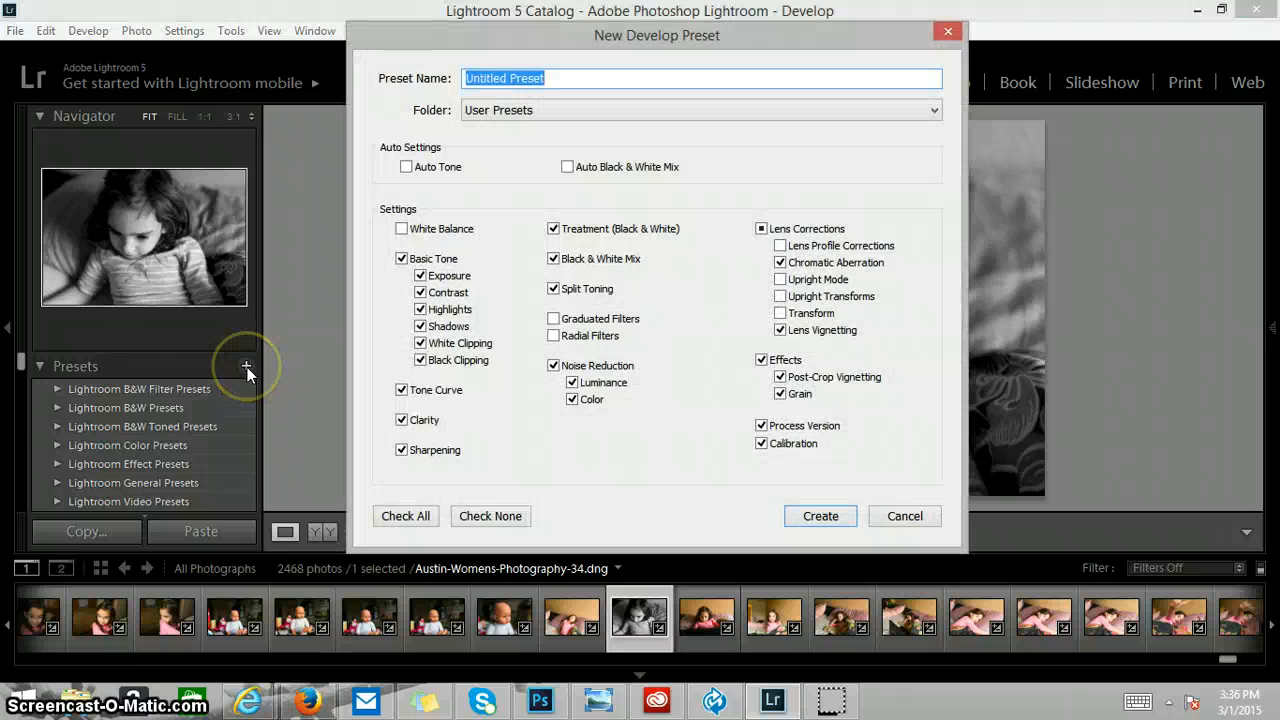
{"action": "key", "text": "BackSpace"}
{"action": "type", "text": "Test Jess"}
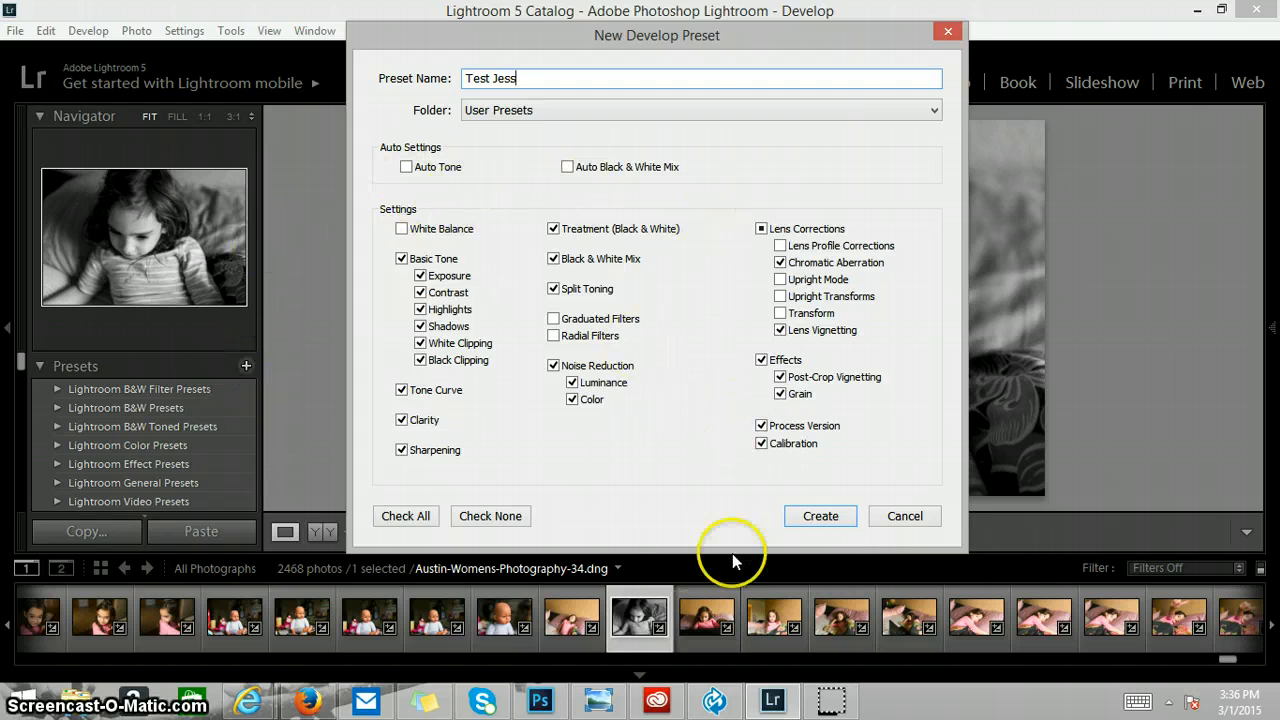
{"action": "left_click", "coordinate": [820, 516]}
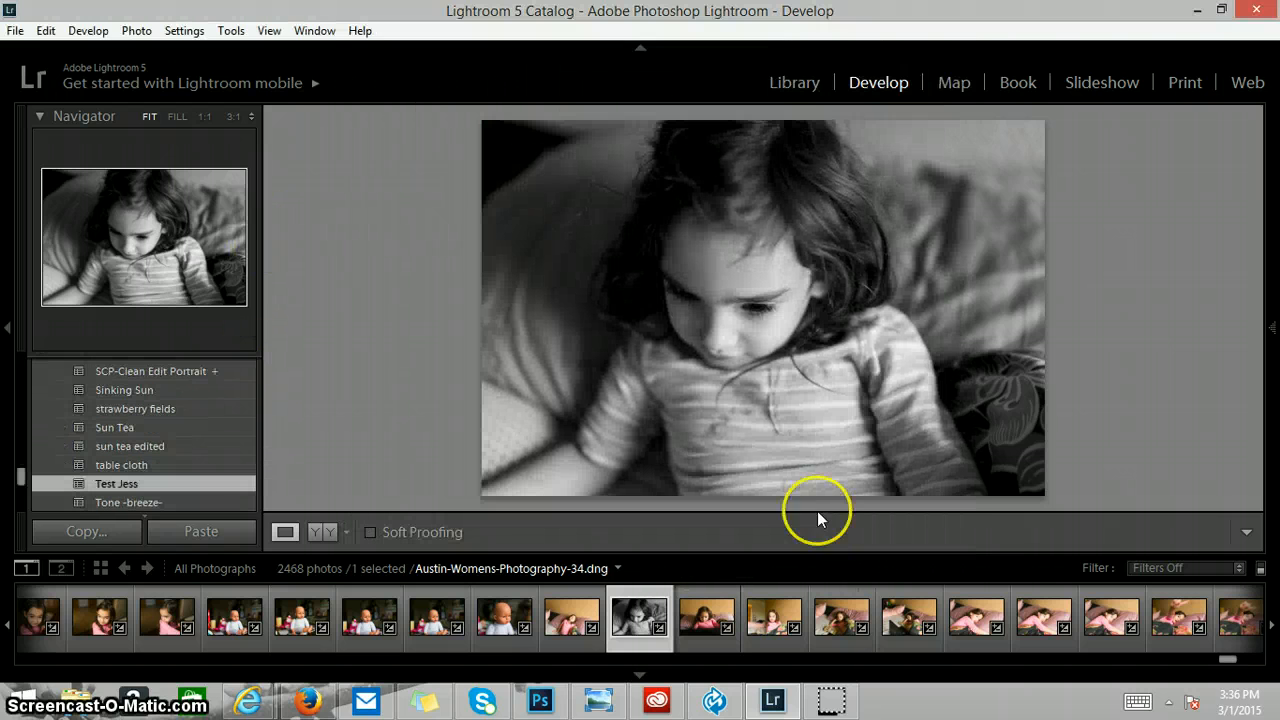
- Apply the new black-and-white test preset to the close-up doll photo, Austin-Womens-Photography-32.dng
{"action": "left_click", "coordinate": [505, 620]}
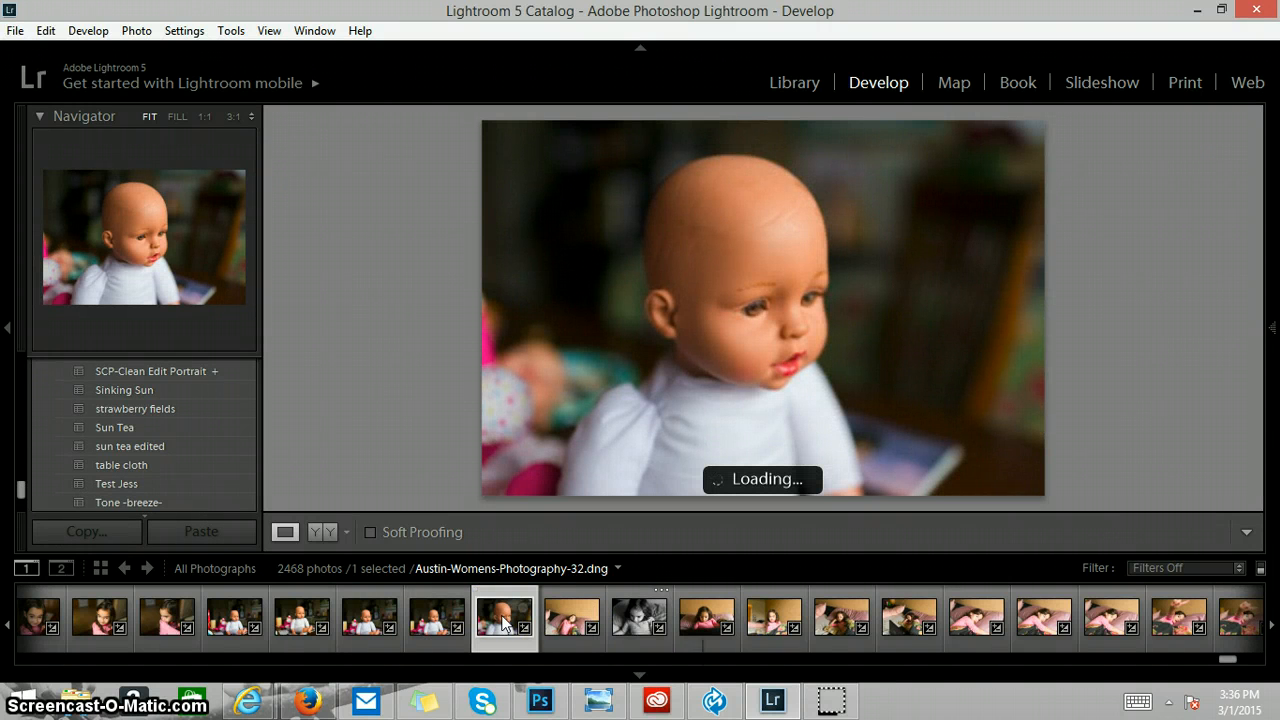
{"action": "left_click", "coordinate": [140, 486]}
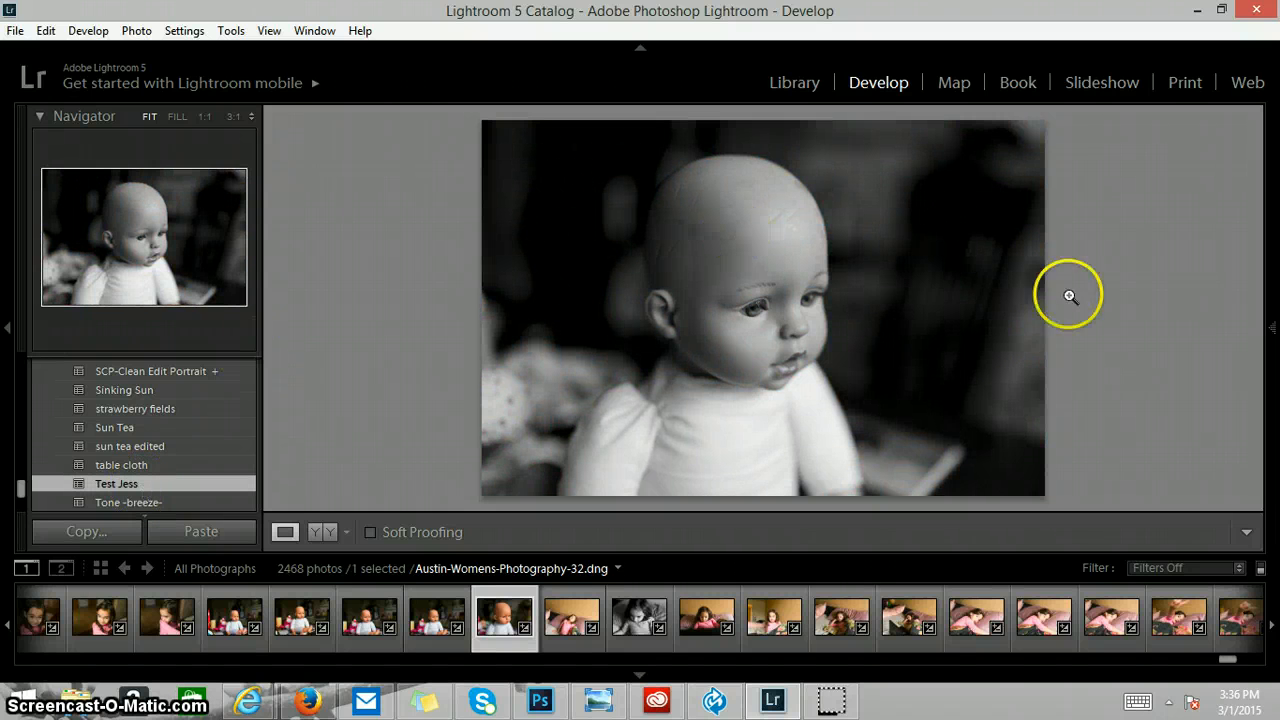
{"action": "mouse_move", "coordinate": [1266, 337]}
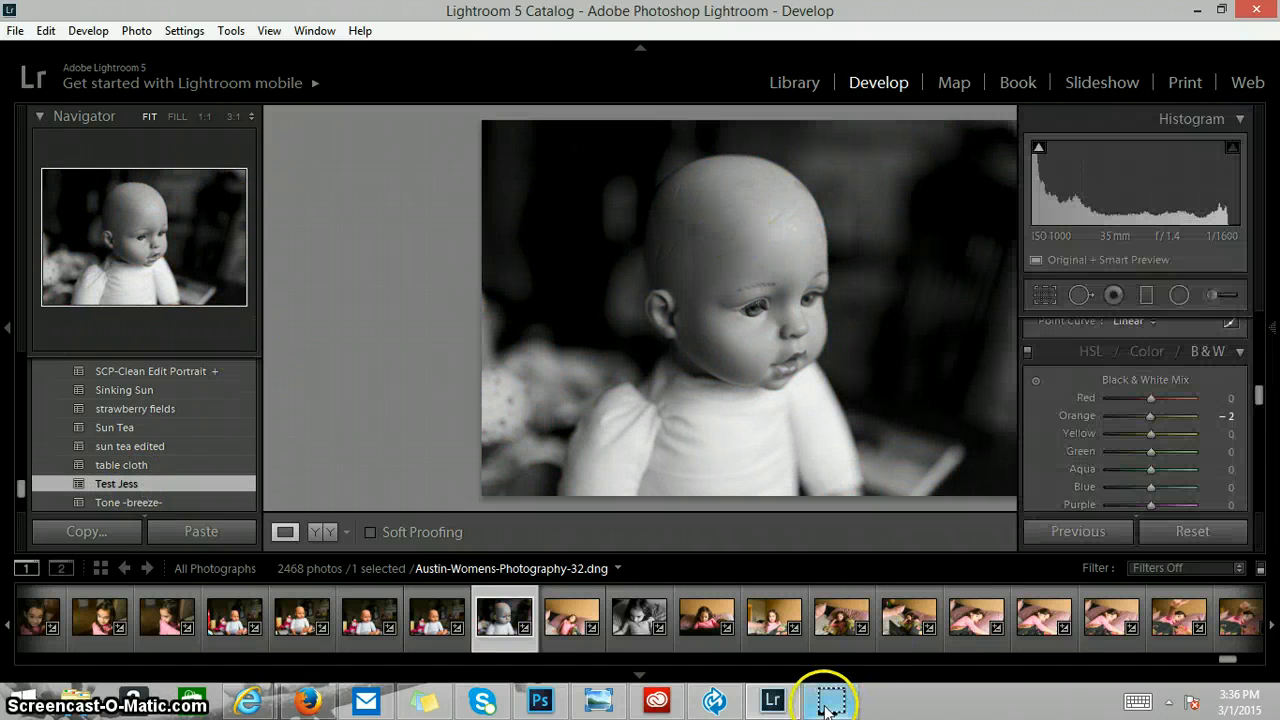